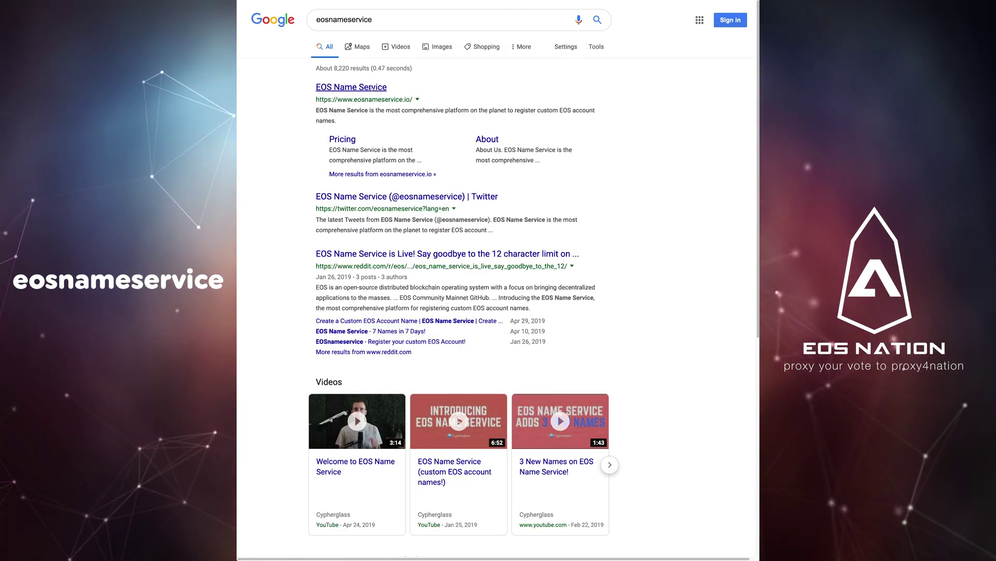
Step: Search EOS Name Service for 'daverexcyber' to list available name variants and prices
click(372, 89)
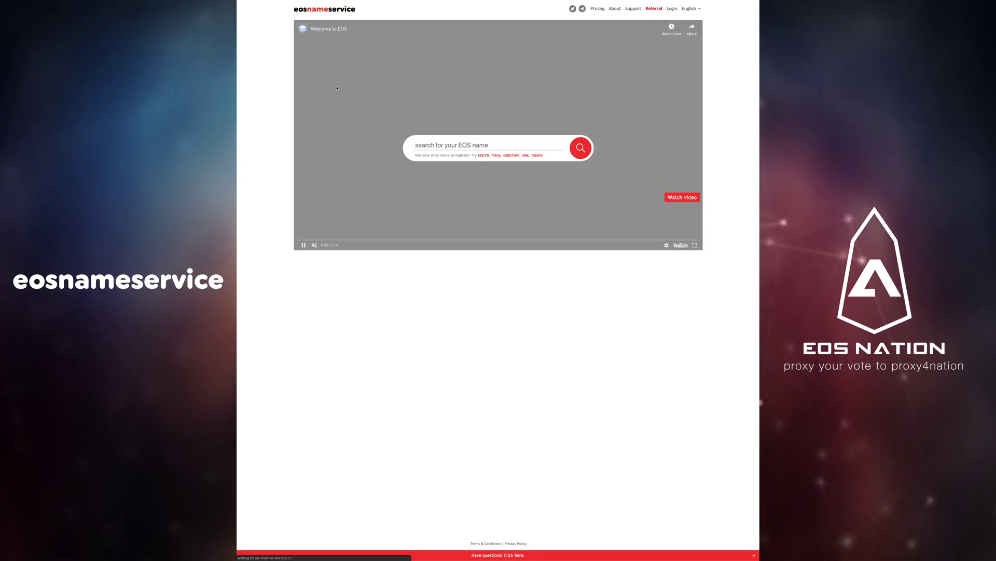
click(440, 146)
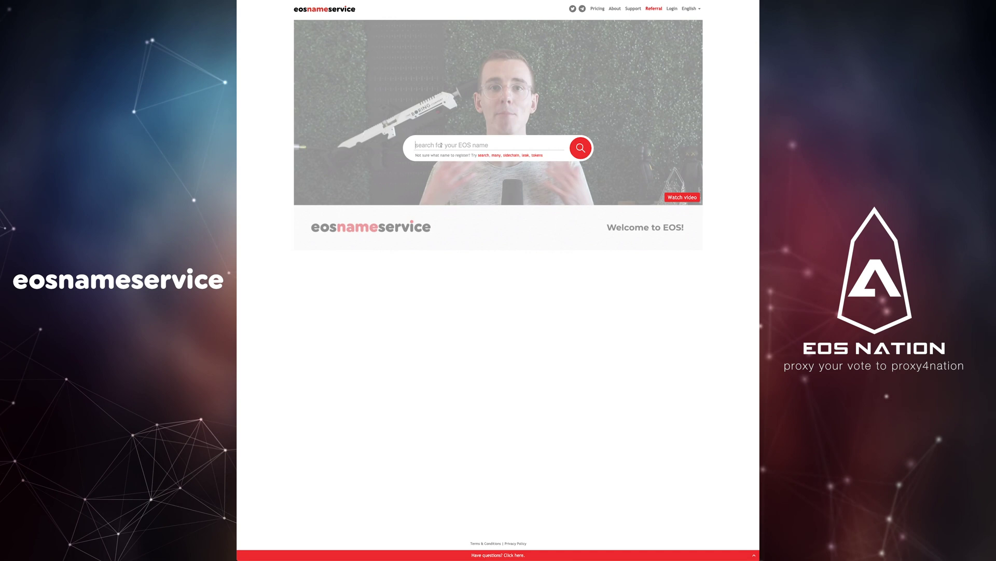
text(daverexcyber)
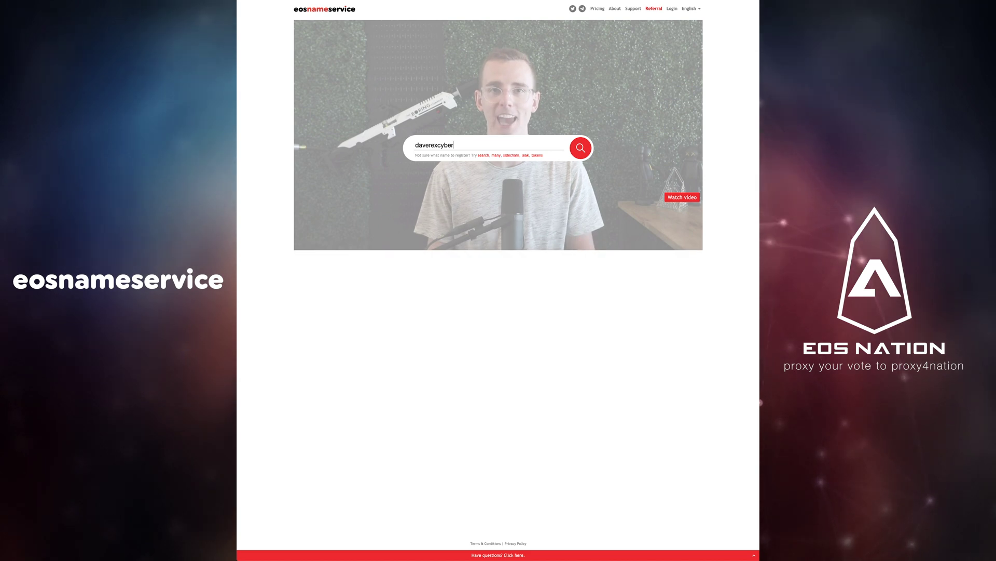
key(Return)
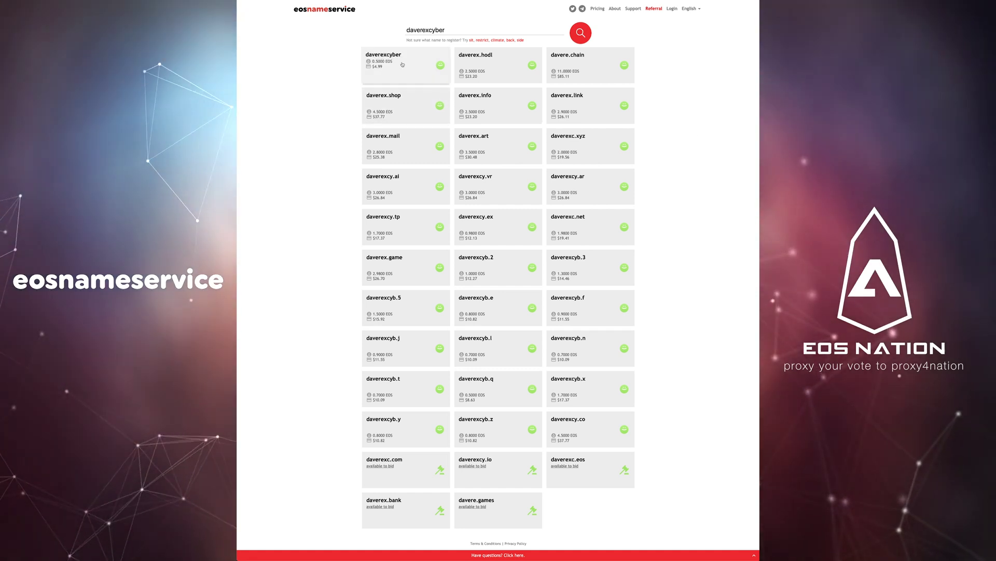
drag(445, 30, 430, 30)
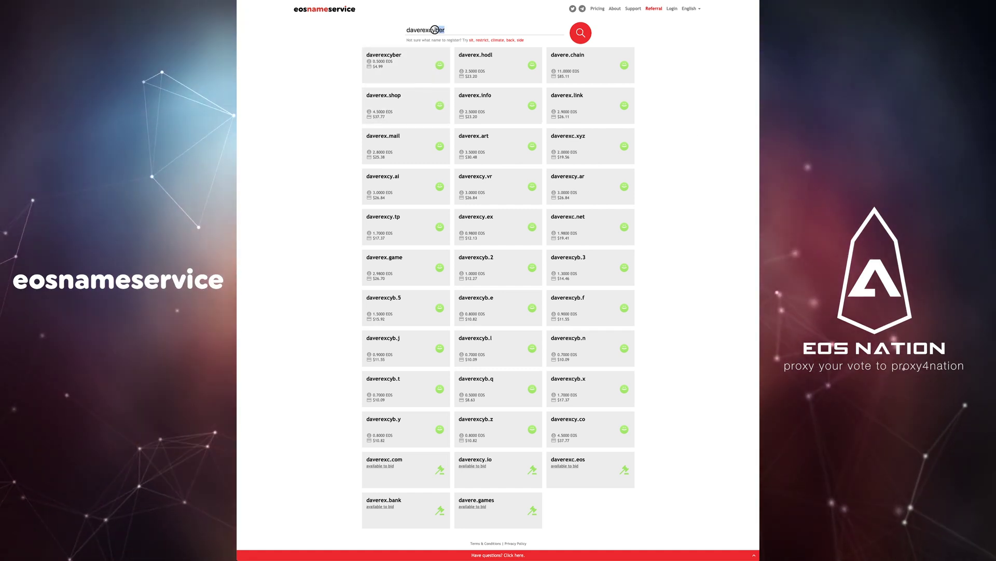
key(BackSpace)
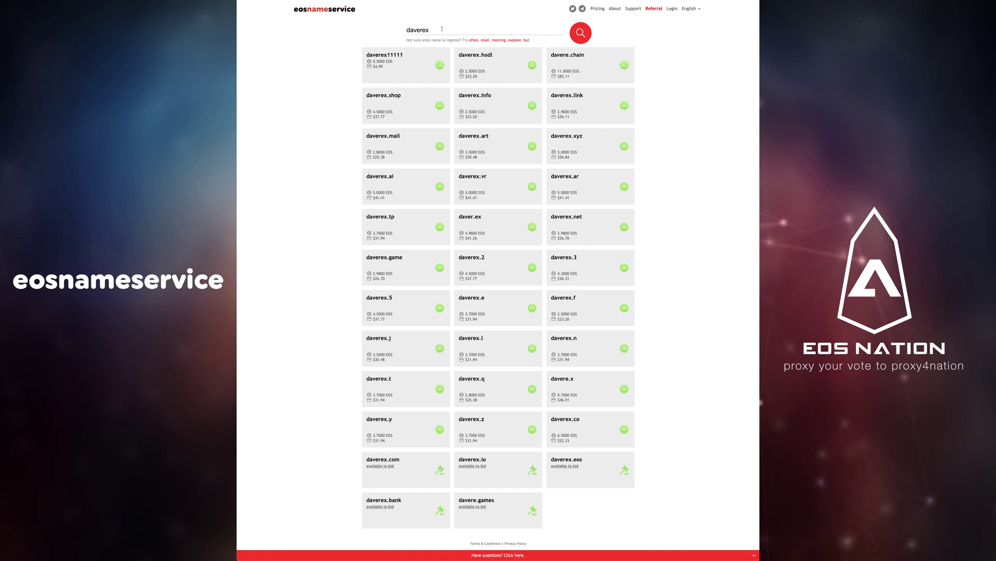
text(cyber)
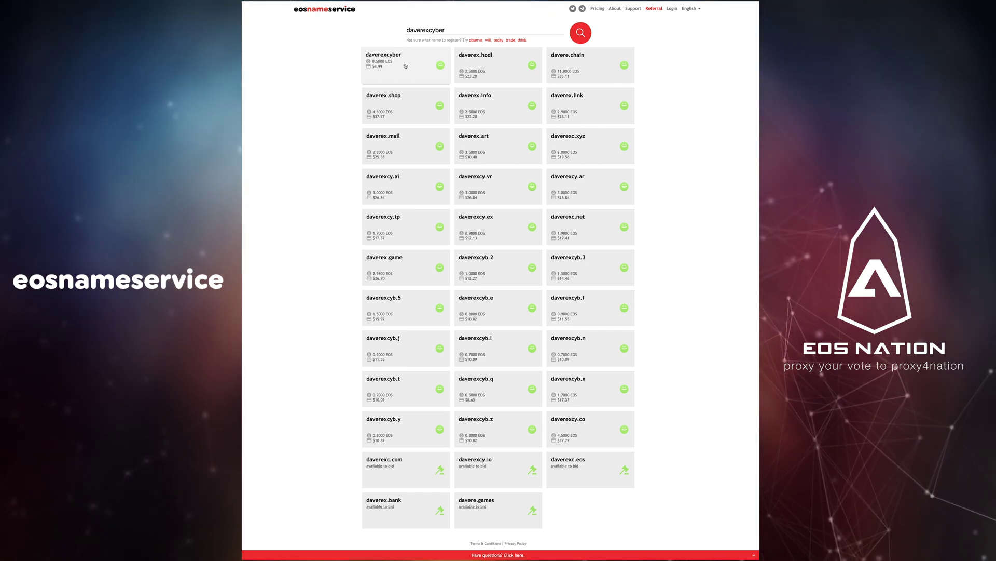
Step: Buy the name 'daverexcyber' for $4.99 through PayPal Credit checkout
click(406, 66)
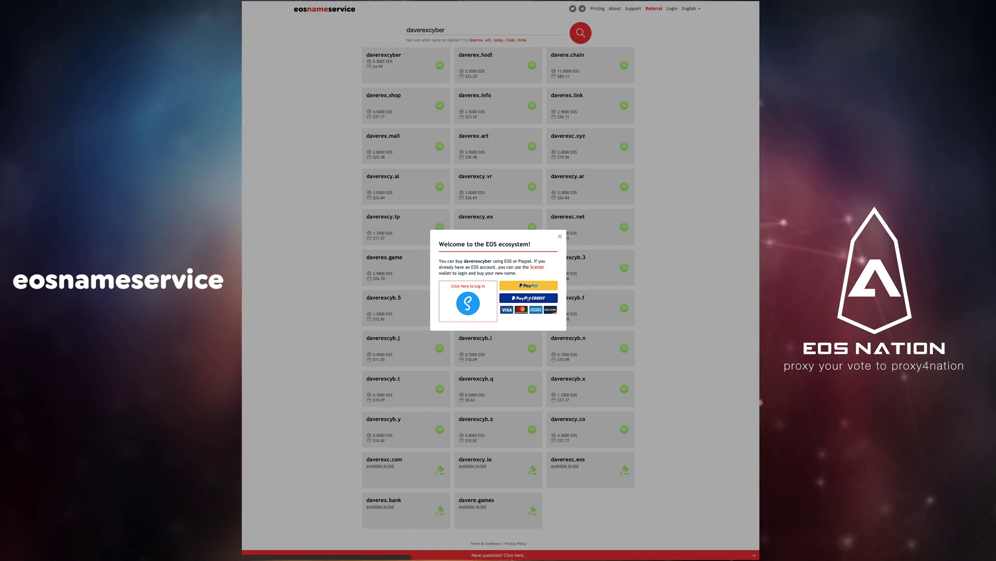
click(528, 298)
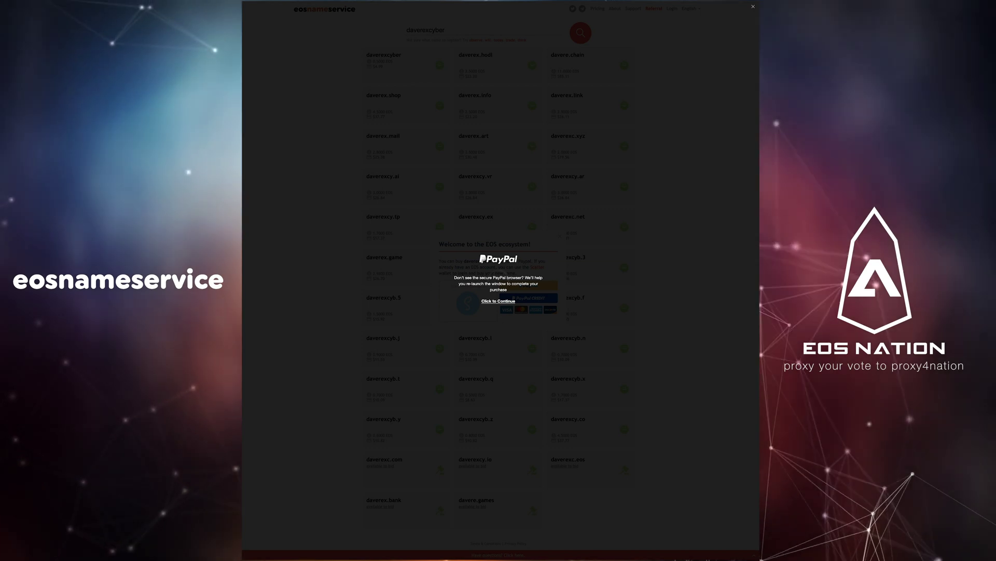
drag(222, 210, 361, 121)
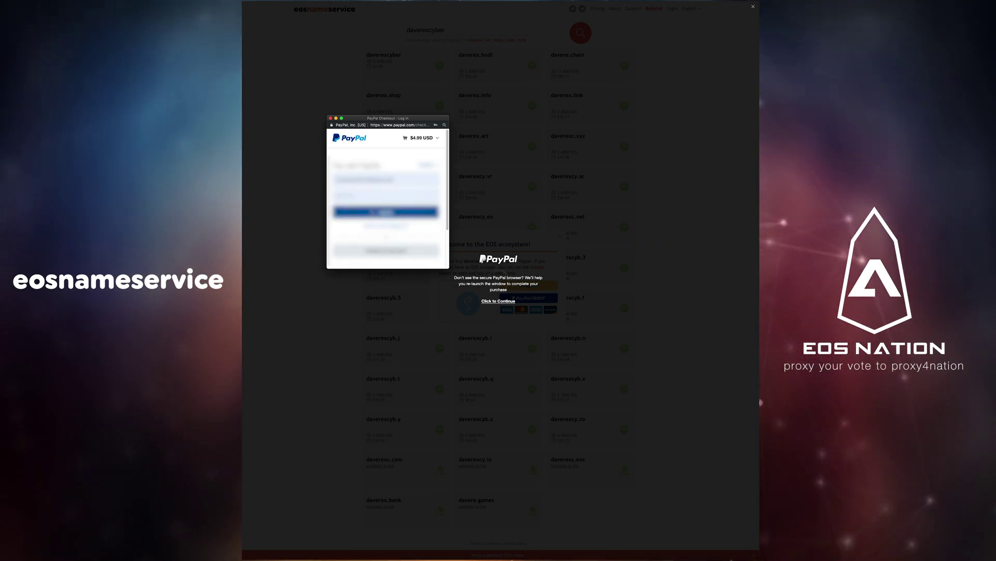
key(Return)
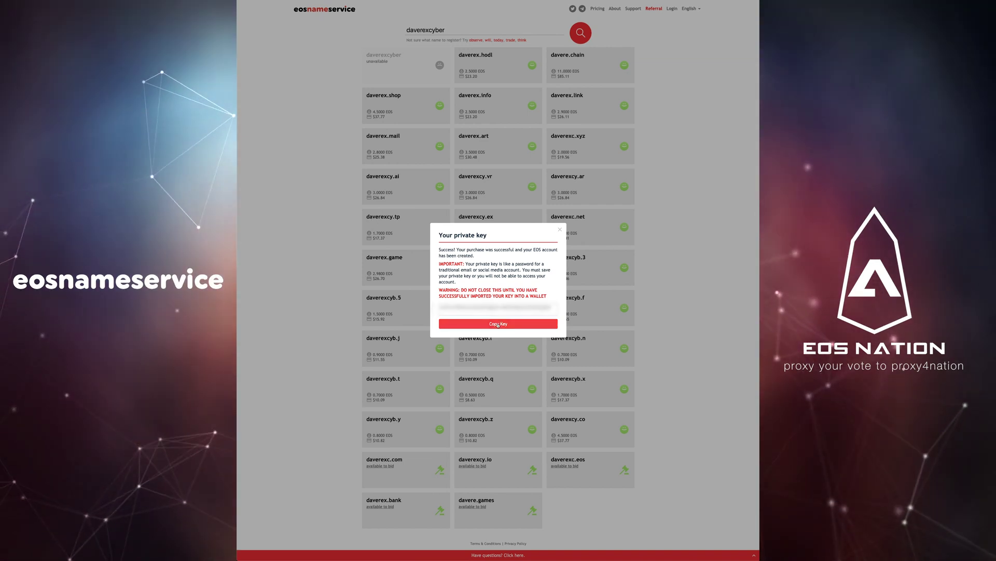
Step: Copy the new account's private key, then search Google for 'eos account creator'
click(499, 324)
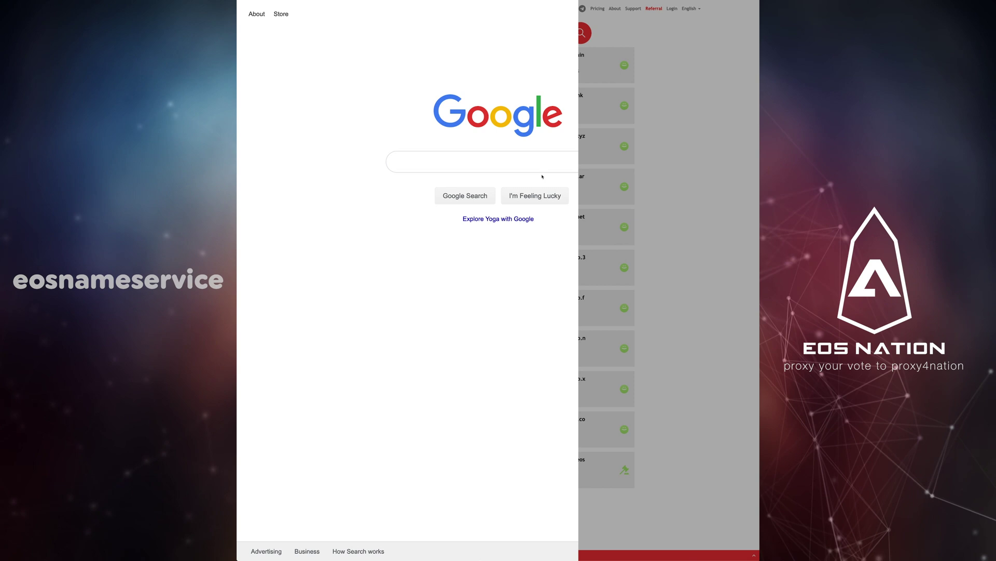
text(eos)
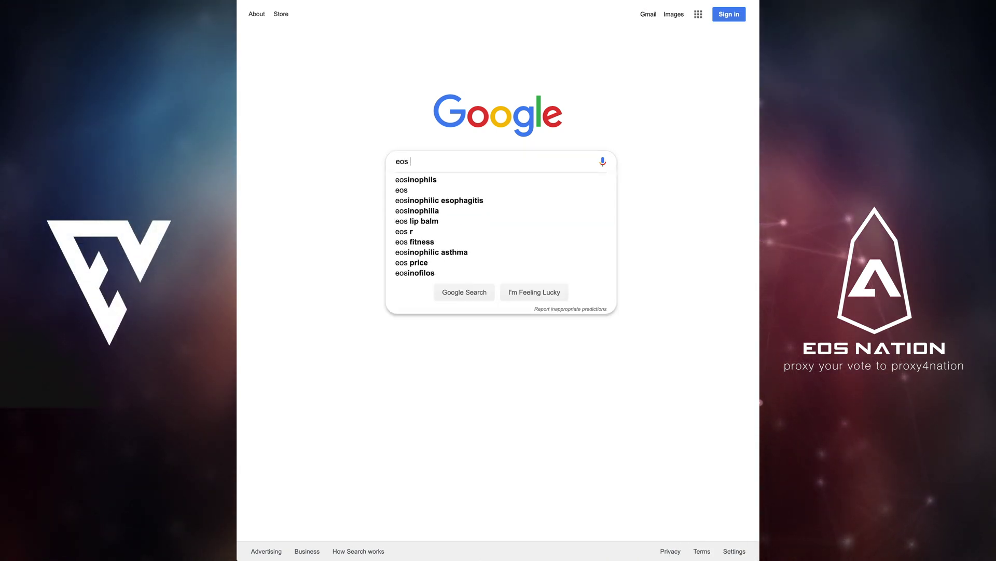
text( account creator)
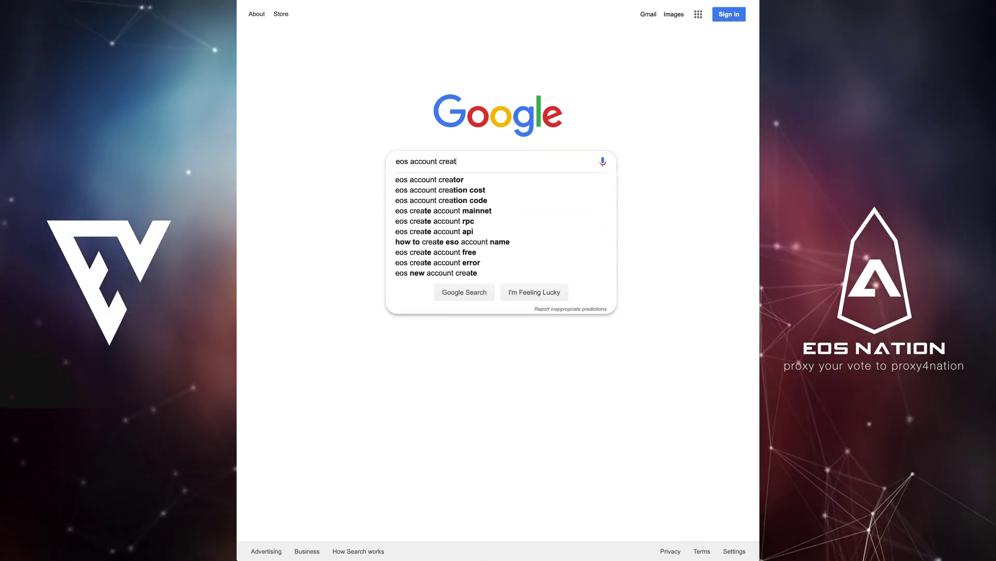
key(Return)
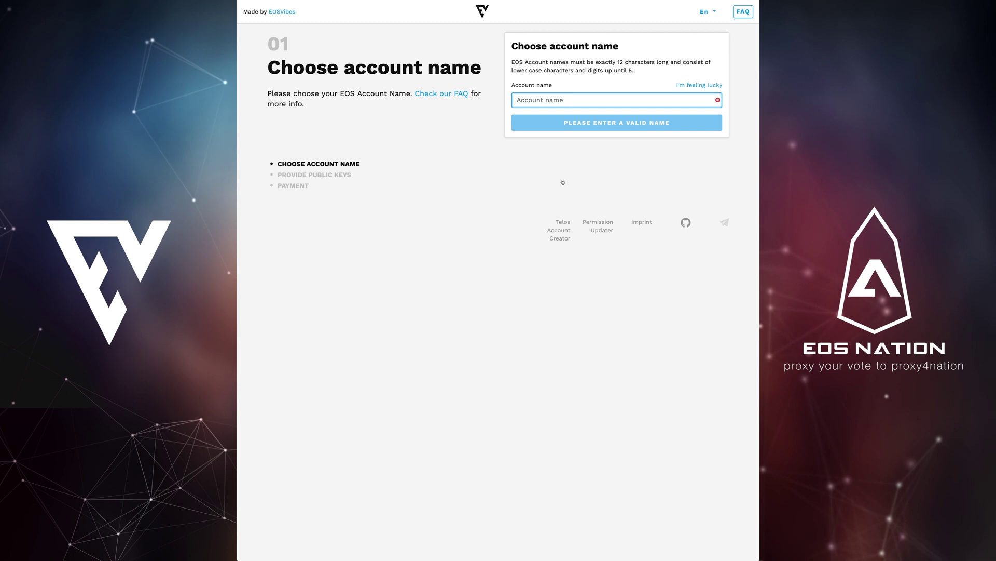
Step: Enter the account name 'daverexorbit' and continue to the public keys step
text(daverexorbit)
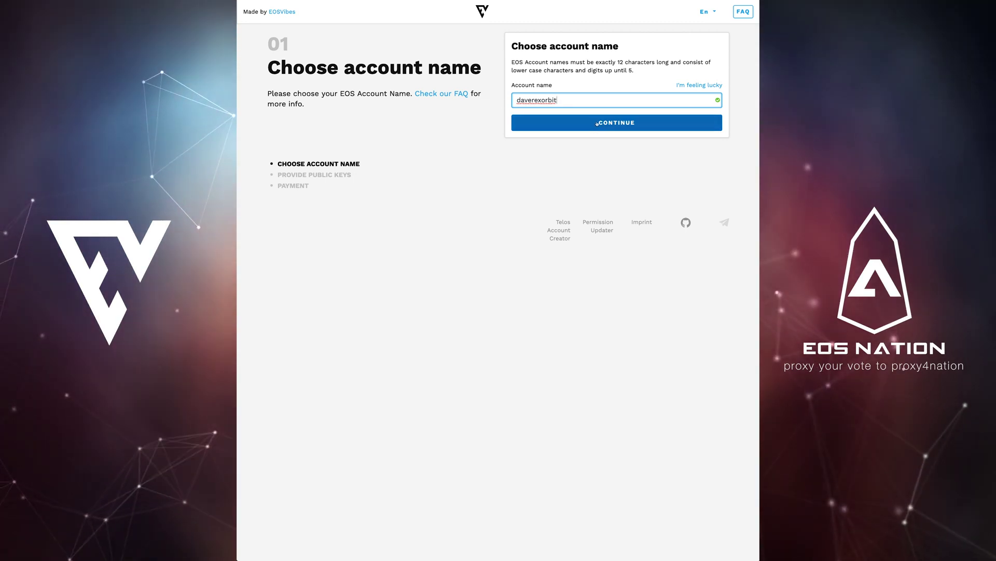
click(597, 123)
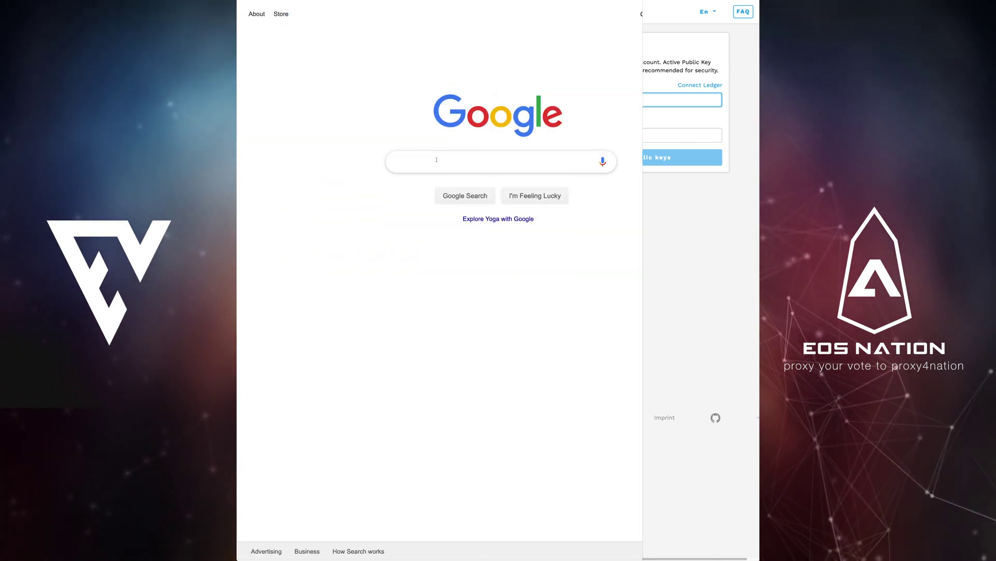
Step: Search Google for 'eosauthority key generator' to reach the EOS Authority key generator
text(eo)
text(sauthority)
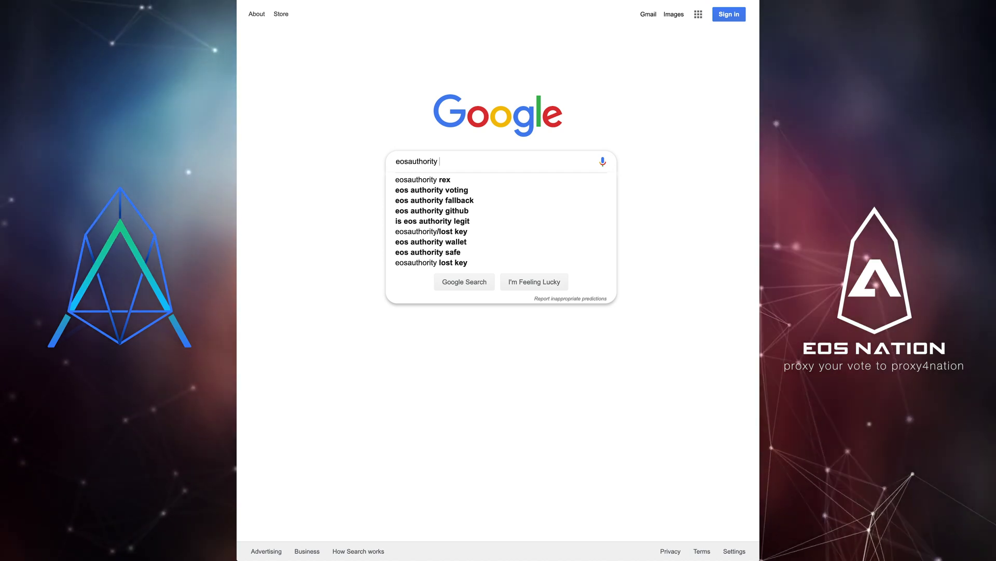
text( key generator)
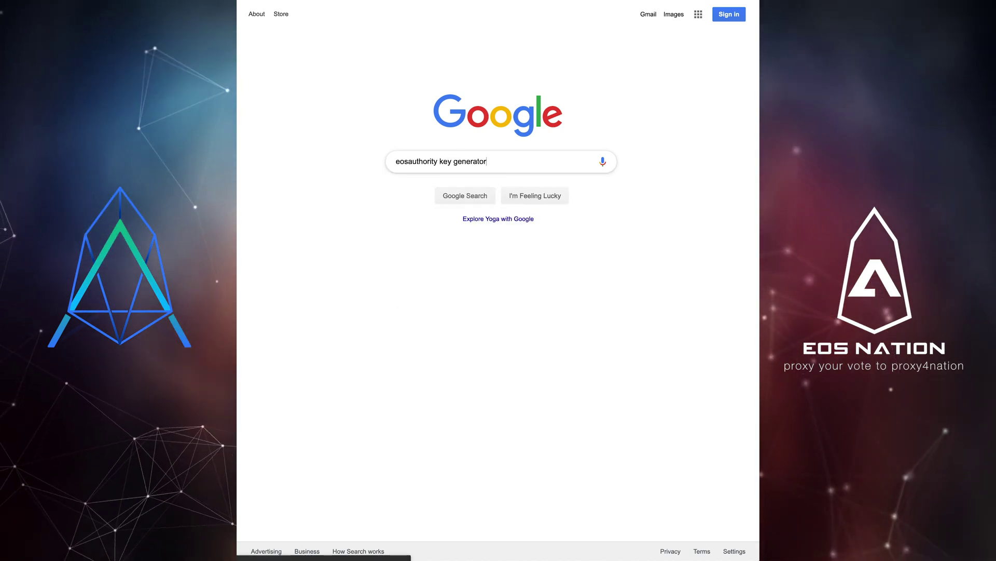
key(Return)
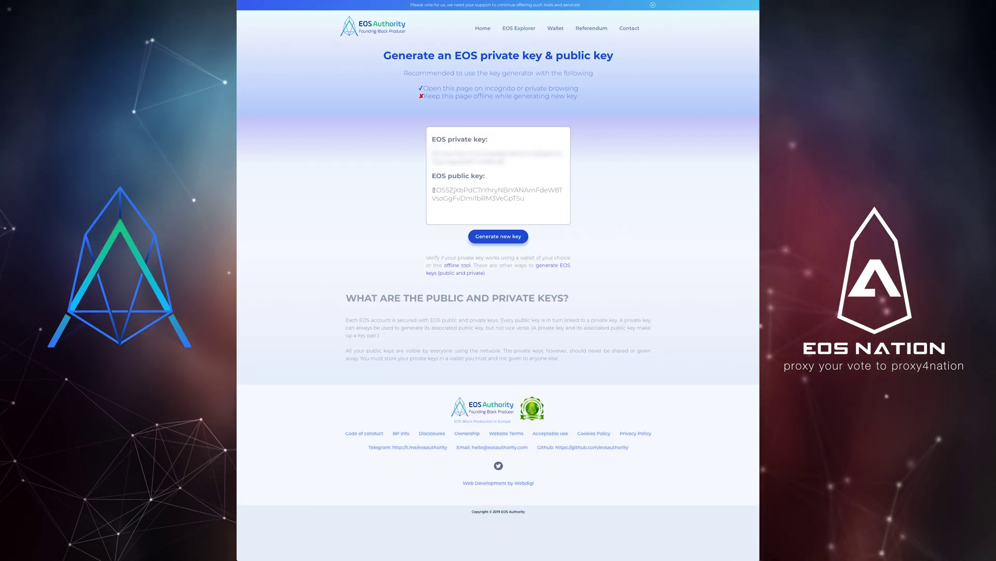
Step: Copy generated EOS Authority public keys into the account's Owner and Active key fields
double_click(526, 203)
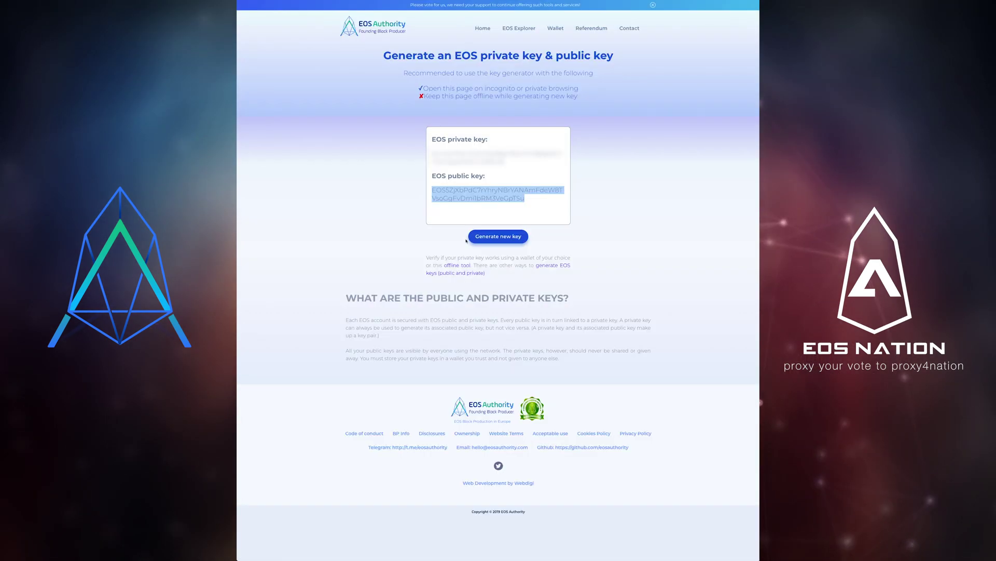
click(448, 196)
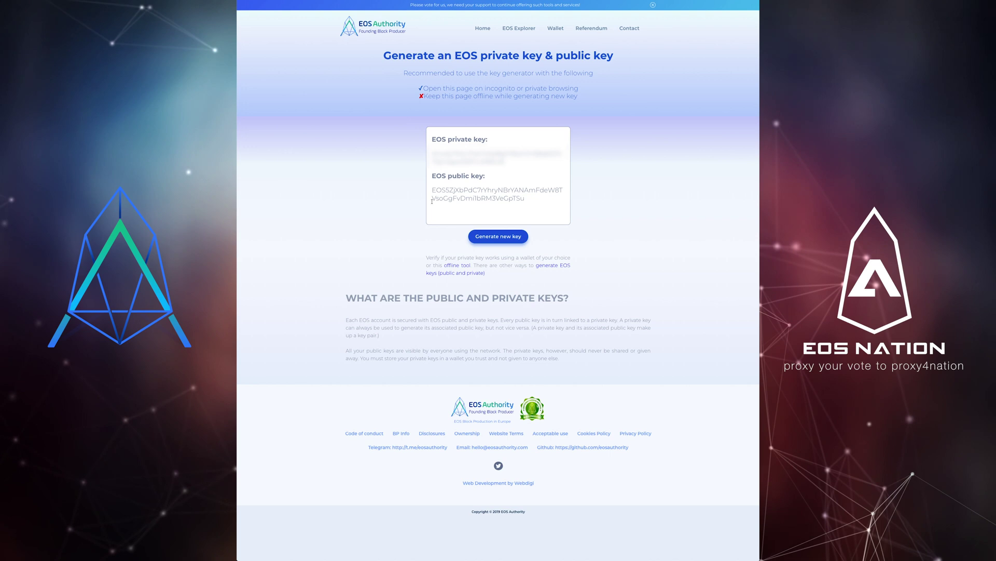
triple_click(534, 196)
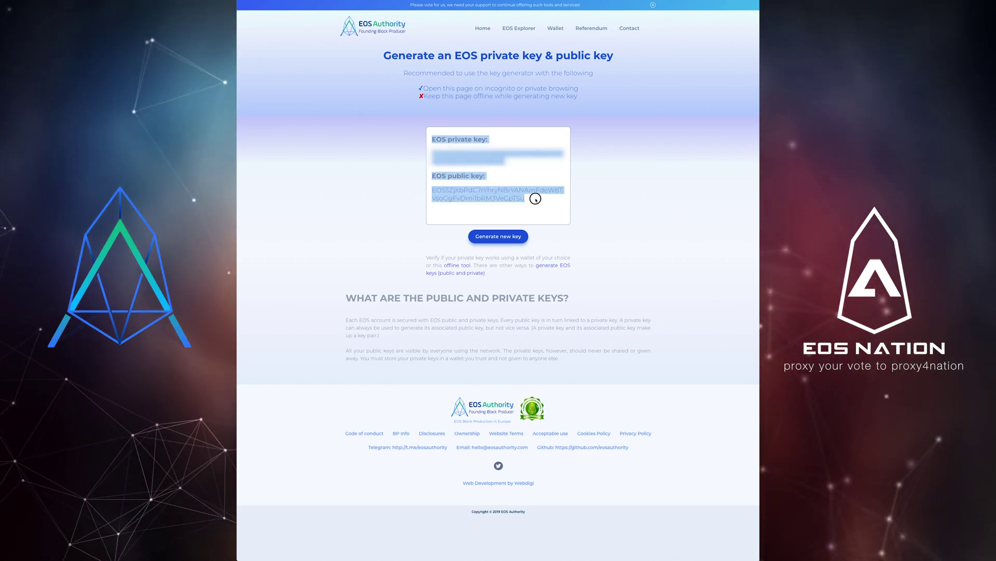
right_click(529, 200)
click(525, 202)
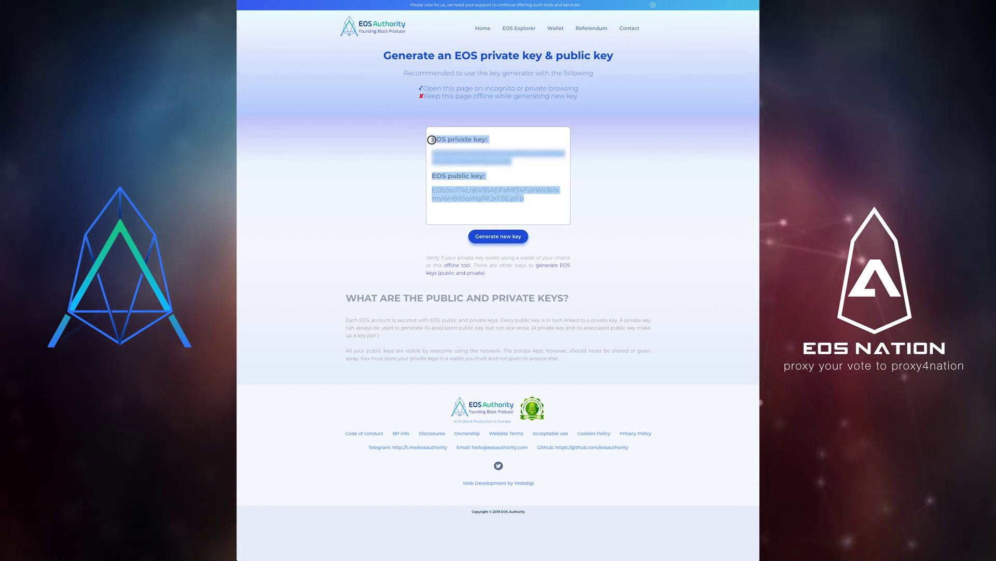
right_click(454, 151)
click(498, 165)
click(519, 212)
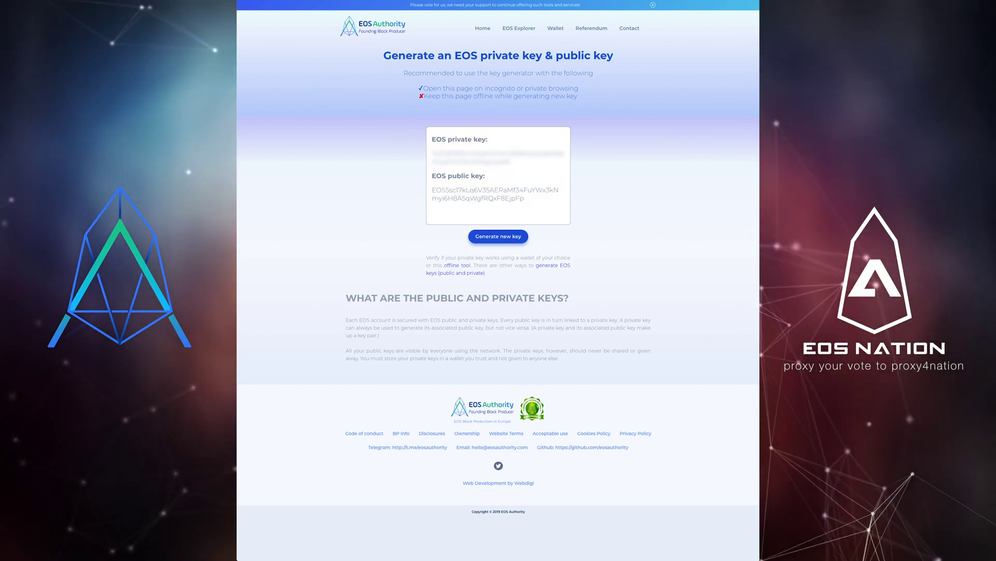
drag(526, 199, 423, 191)
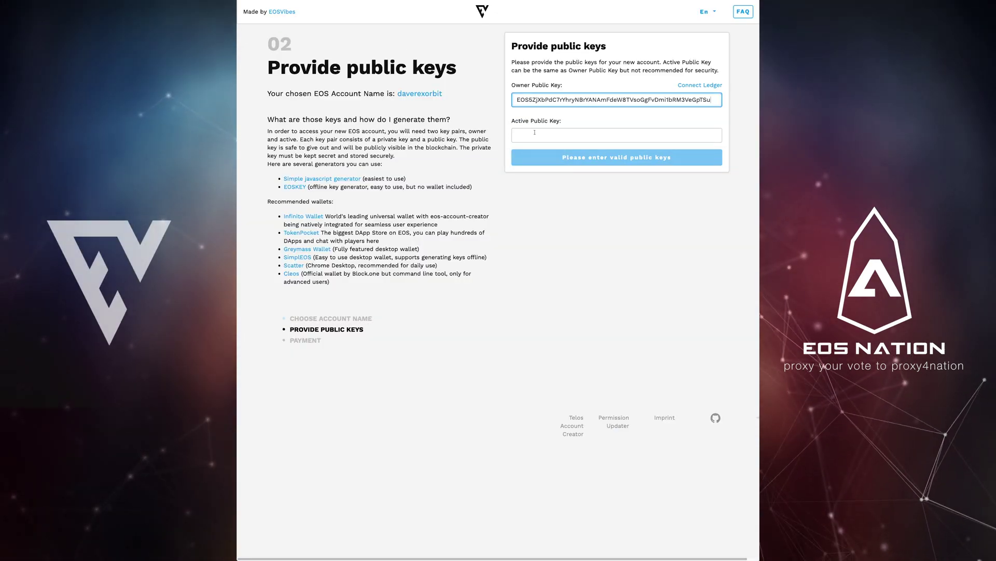
click(535, 136)
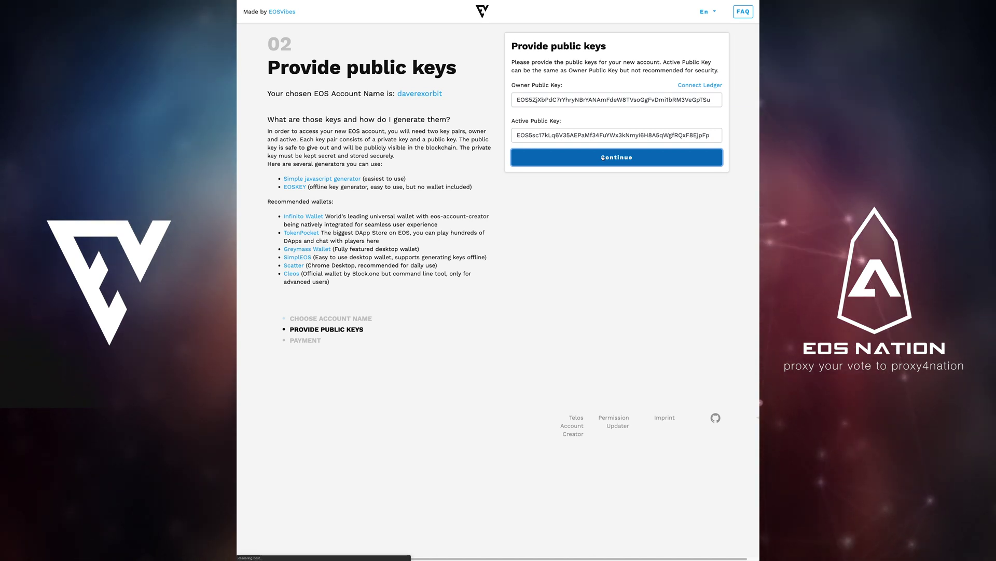
Step: Submit the keys, choose Credit Card payment for USD 9.92, and accept the privacy policy and EOS Constitution
click(617, 142)
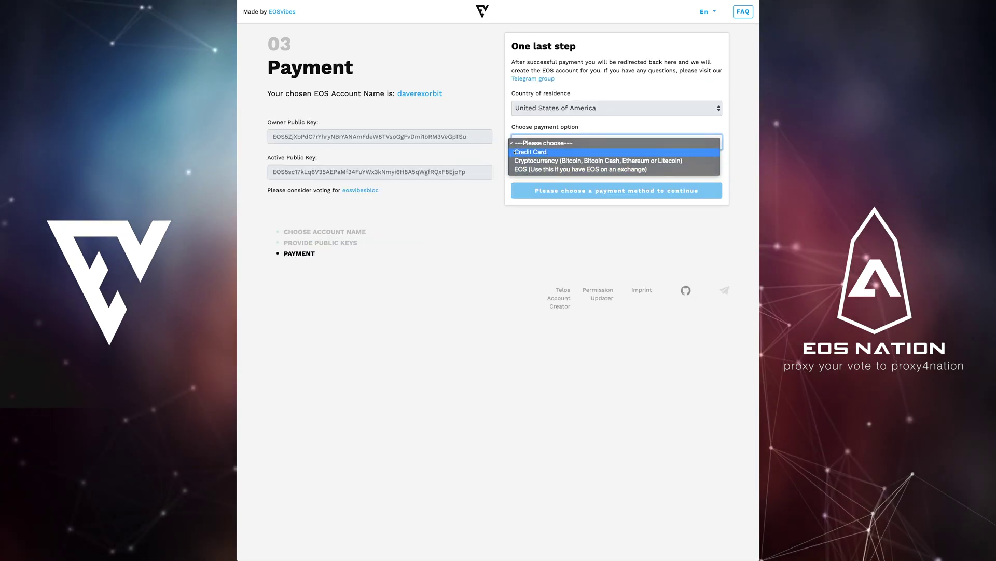
click(605, 152)
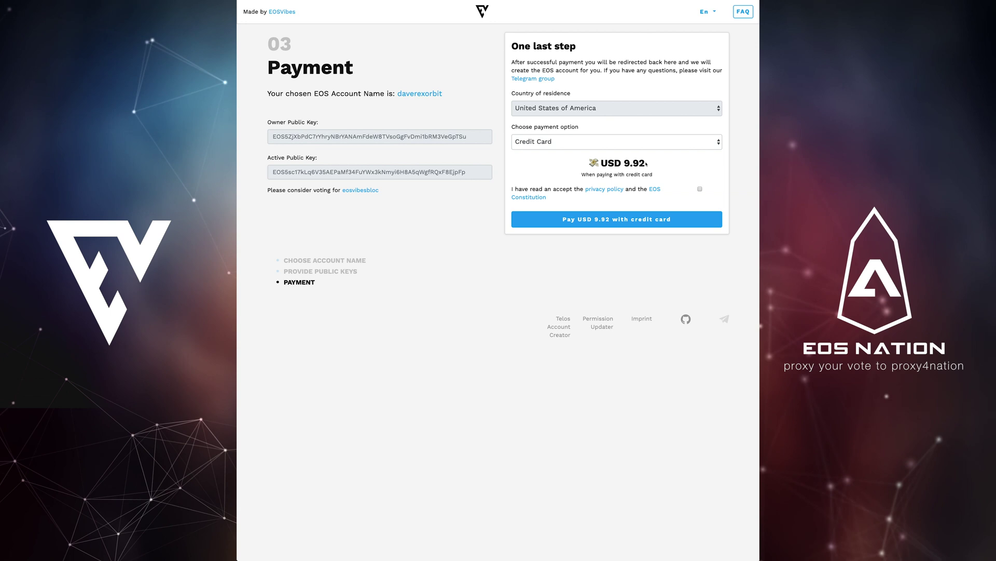
click(593, 220)
click(700, 189)
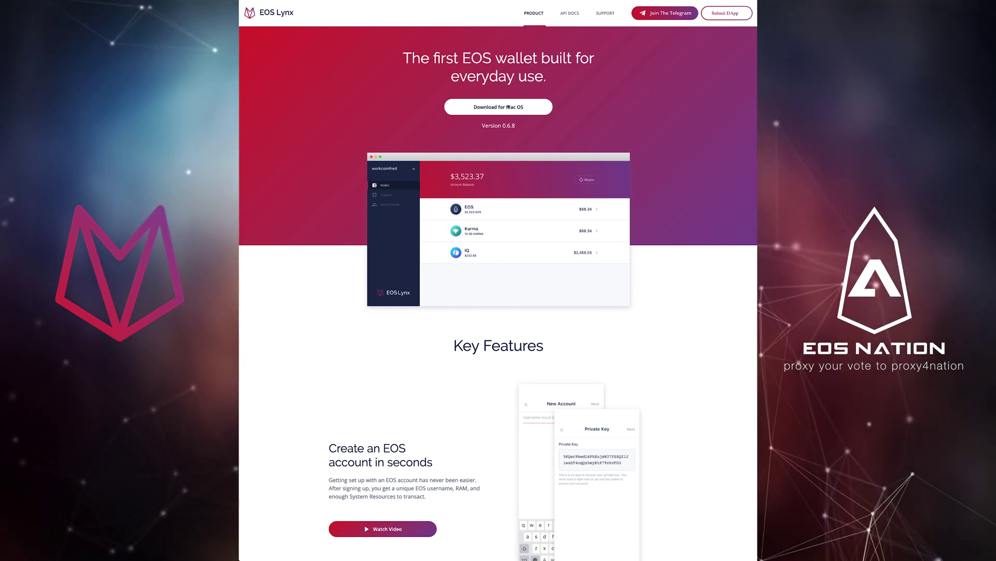
Step: Download EOS Lynx-0.6.8.dmg for macOS and open the disk image
click(507, 106)
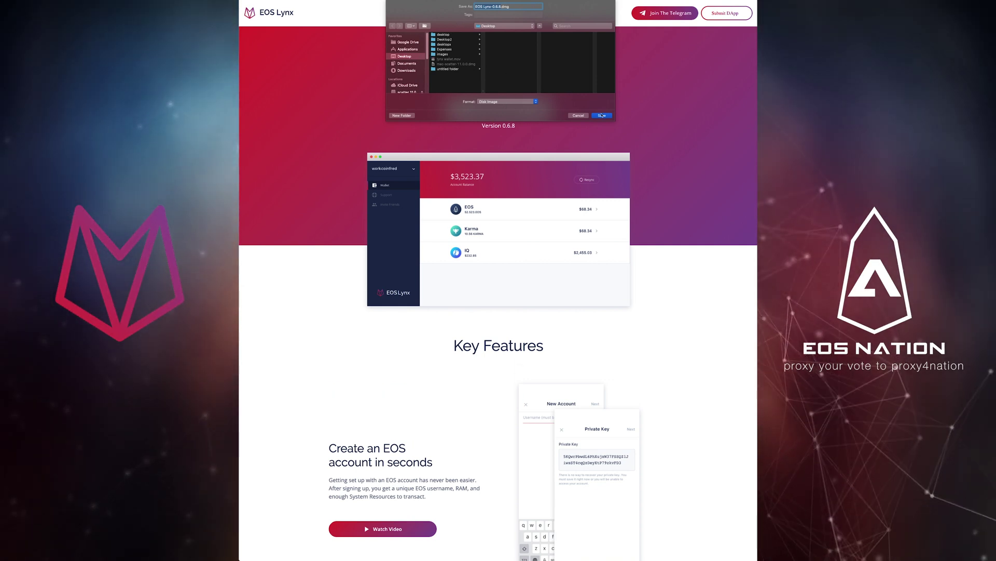
click(603, 115)
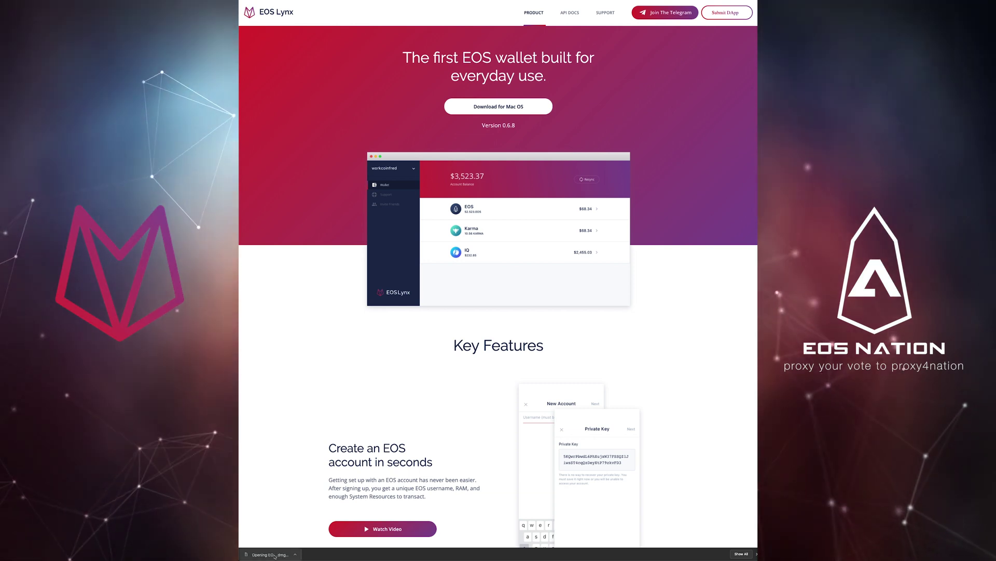
click(275, 554)
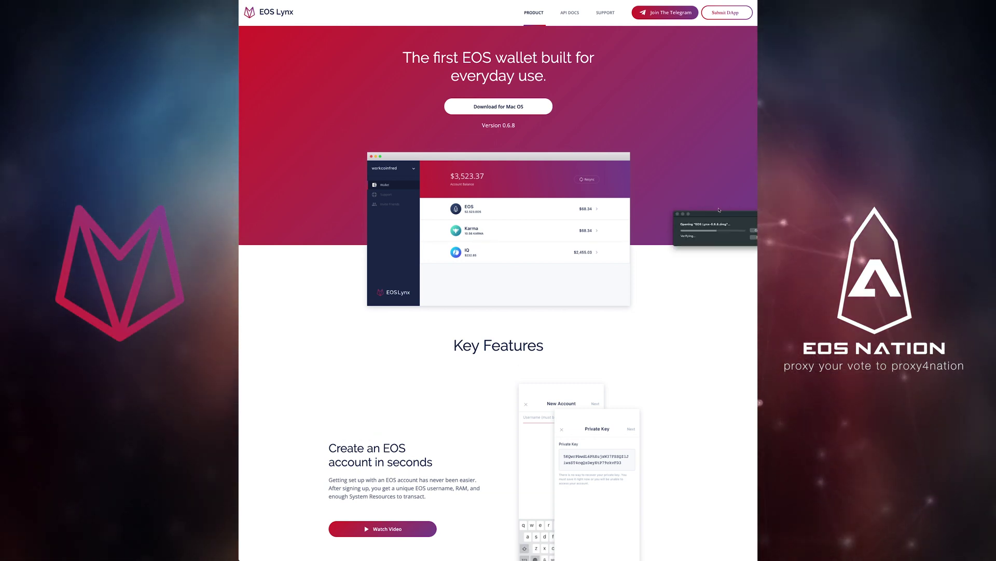
drag(725, 215, 599, 249)
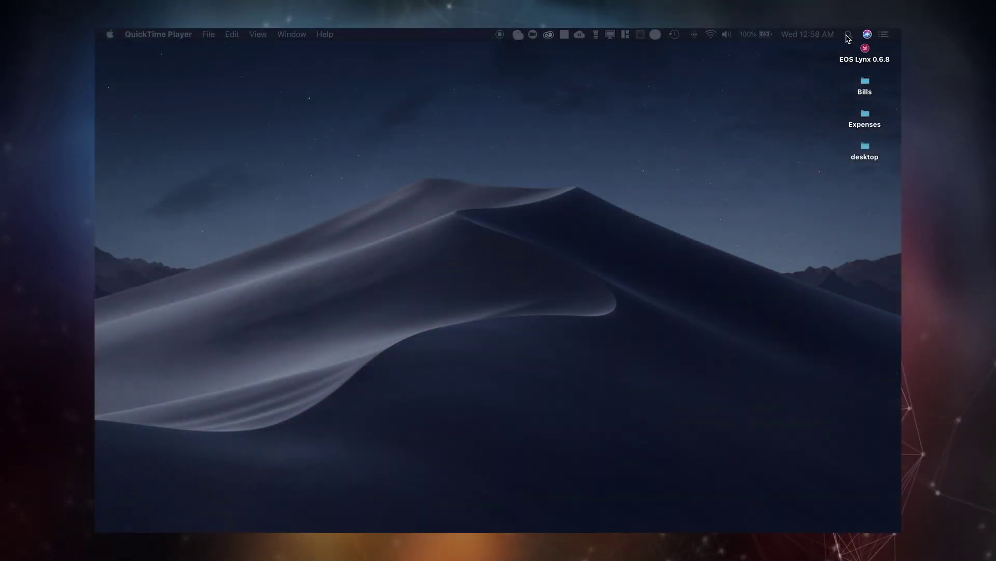
Step: Launch EOS Lynx through a Spotlight search for 'eoslynx' and make it full screen
click(848, 35)
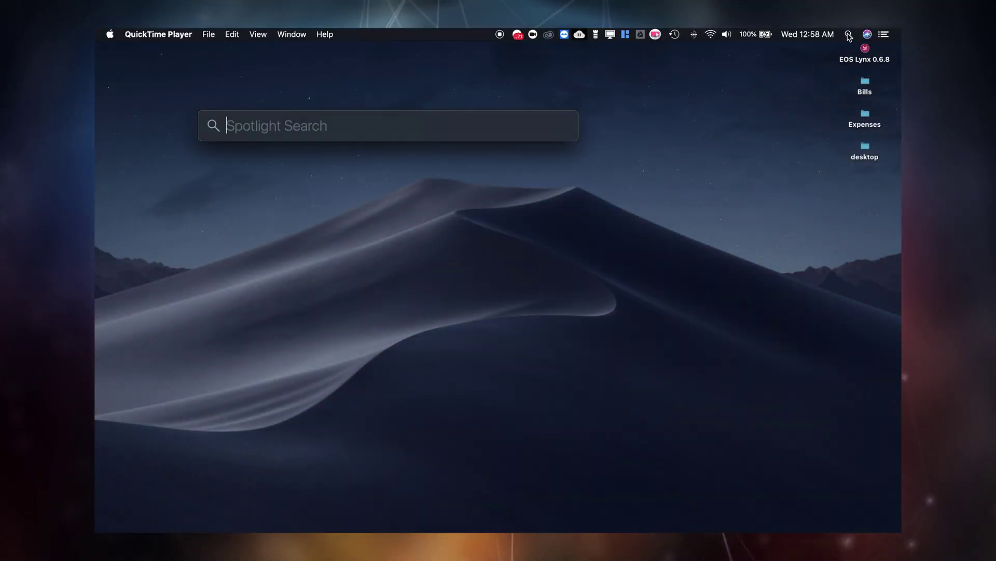
text(eosl)
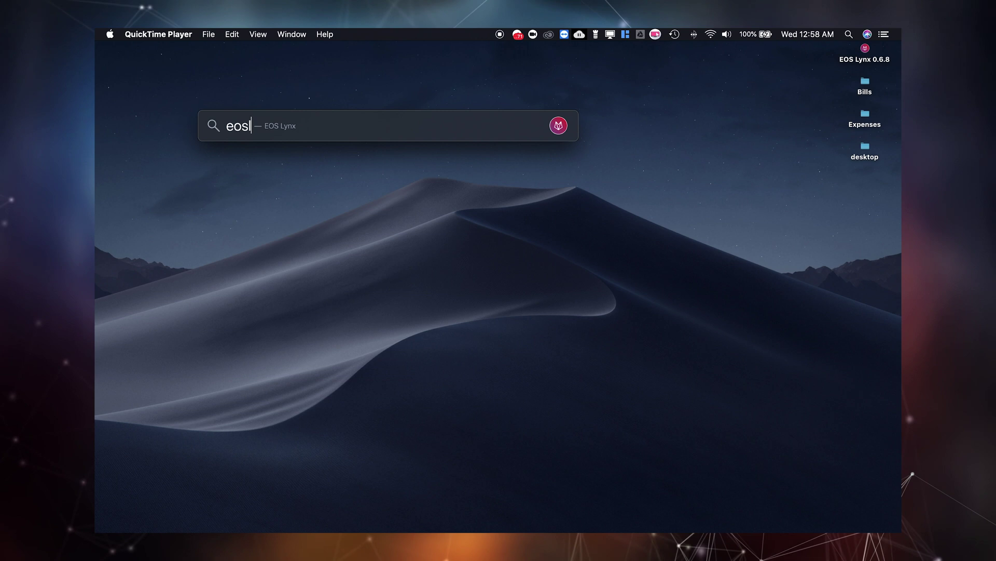
text(ynx)
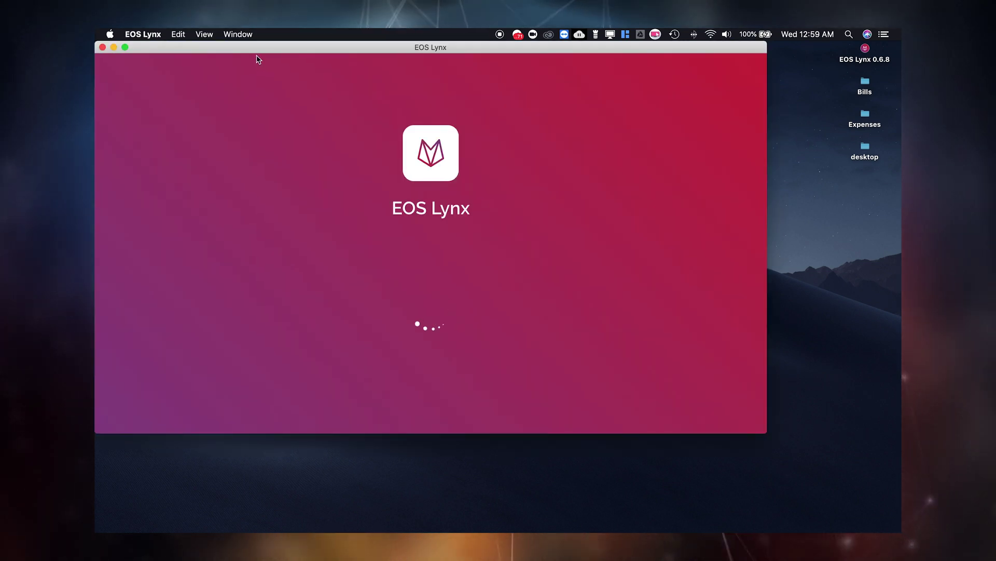
click(125, 47)
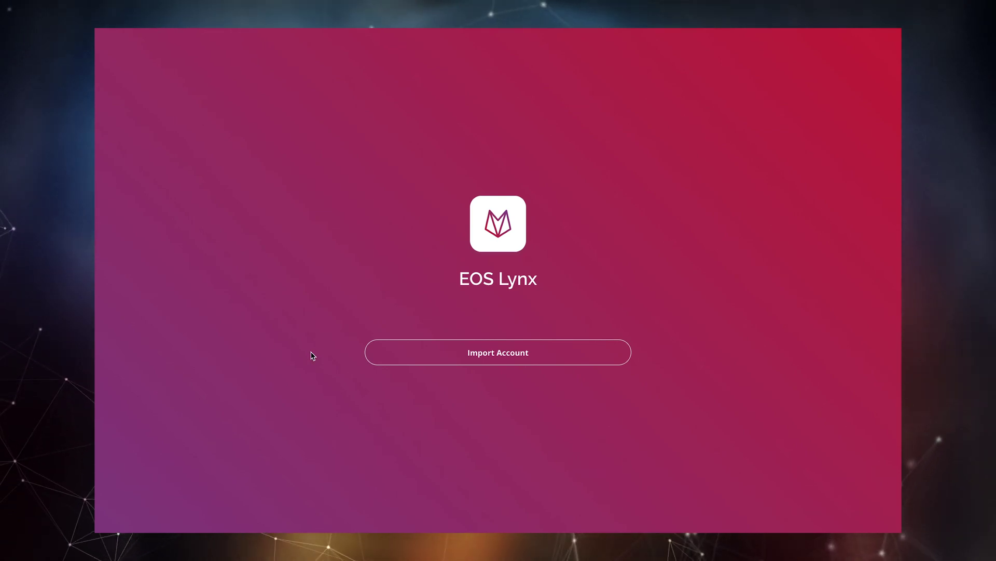
click(498, 352)
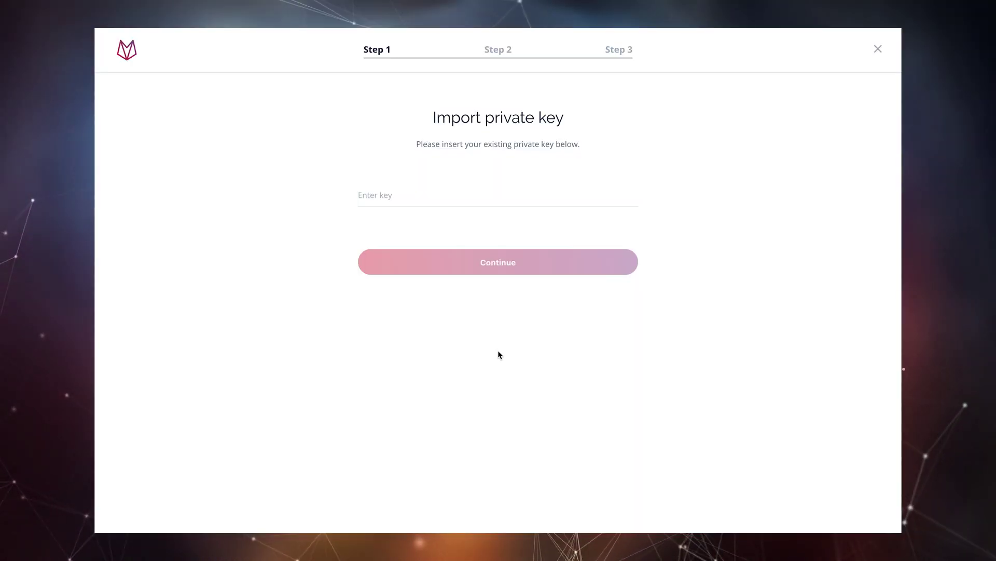
key(ctrl+v)
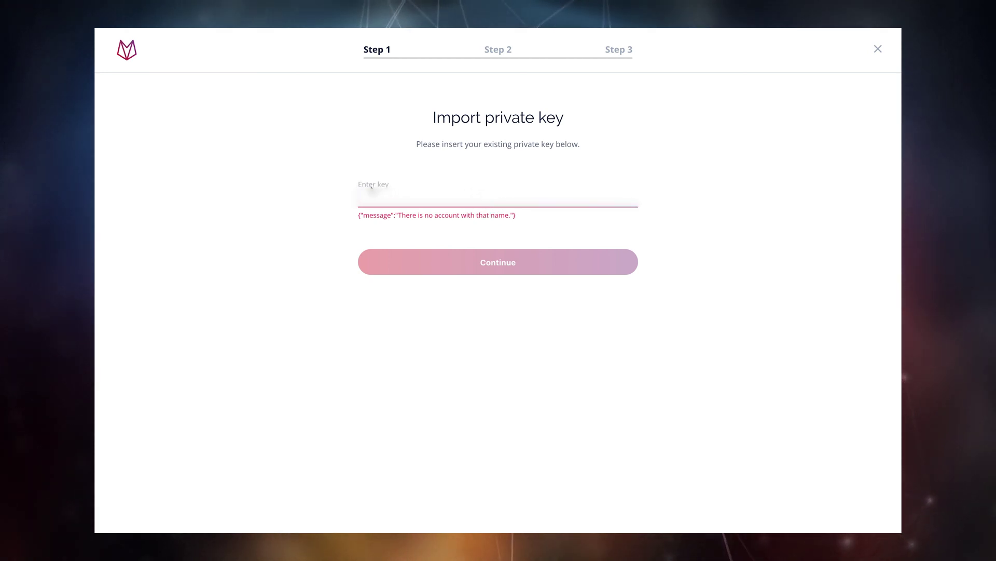
key(ctrl+v)
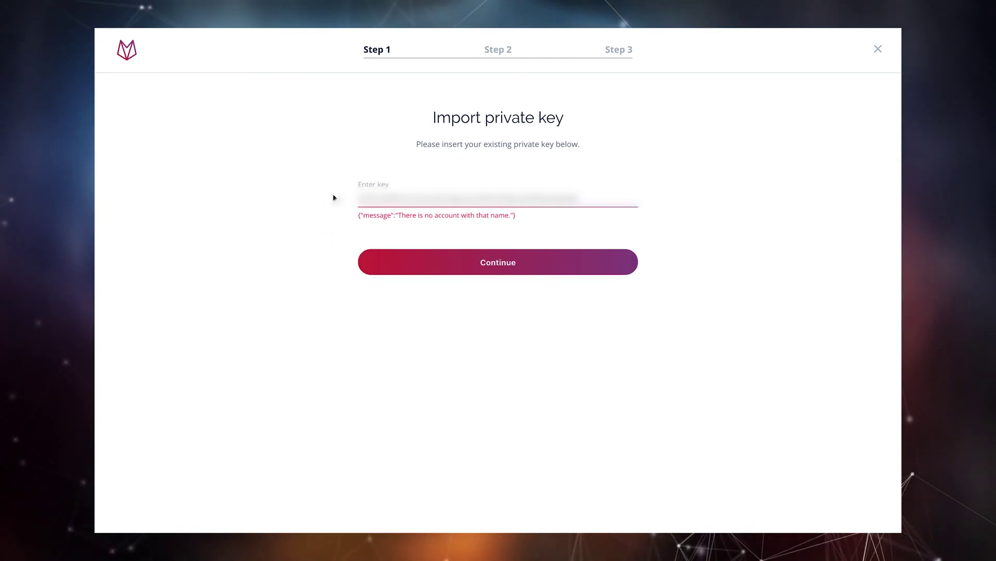
click(489, 263)
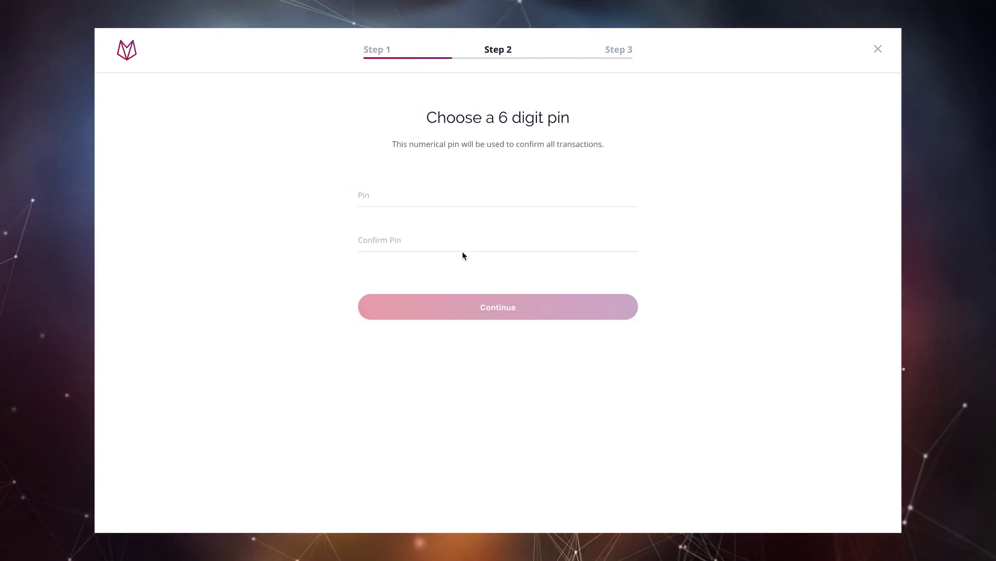
click(377, 202)
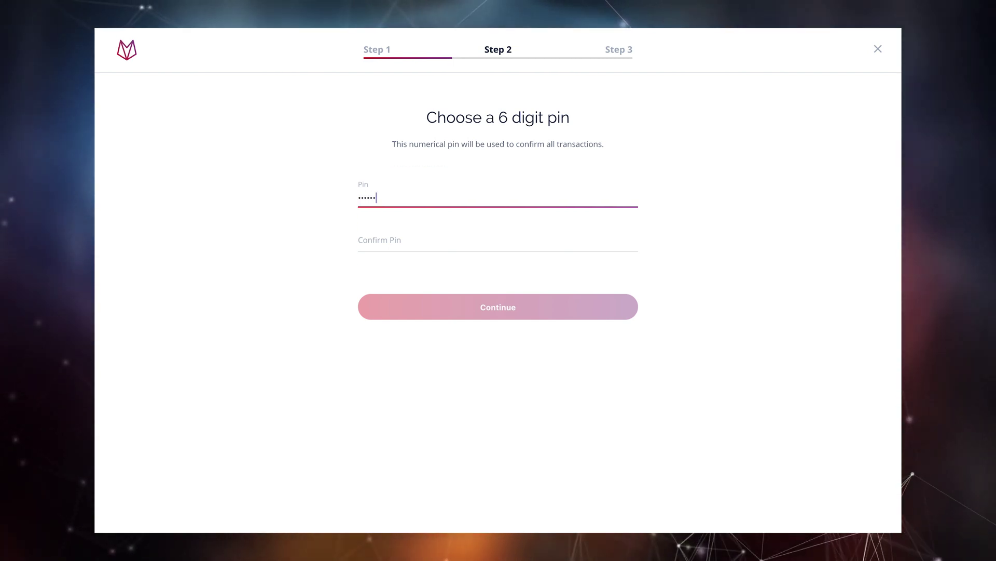
click(467, 243)
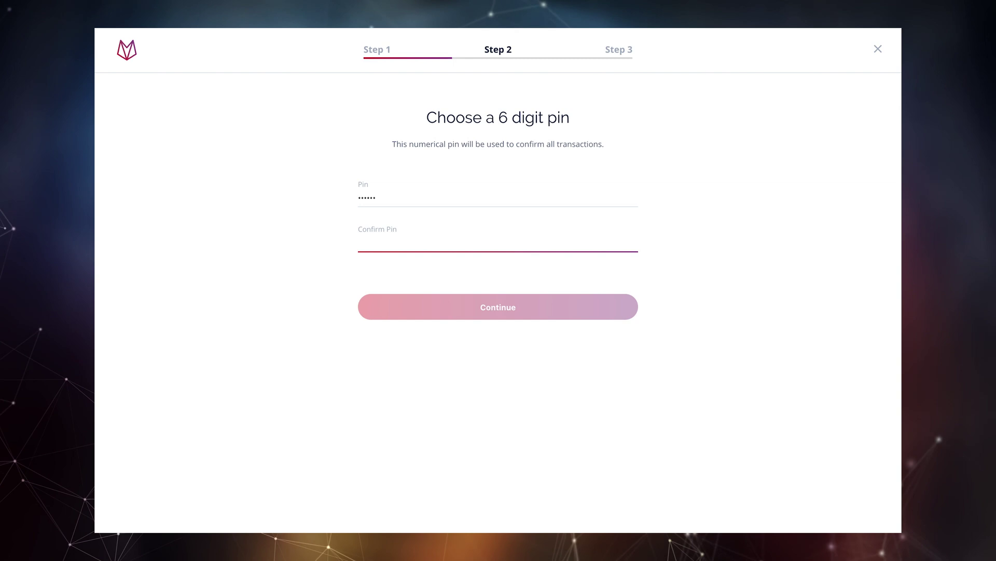
text(123456)
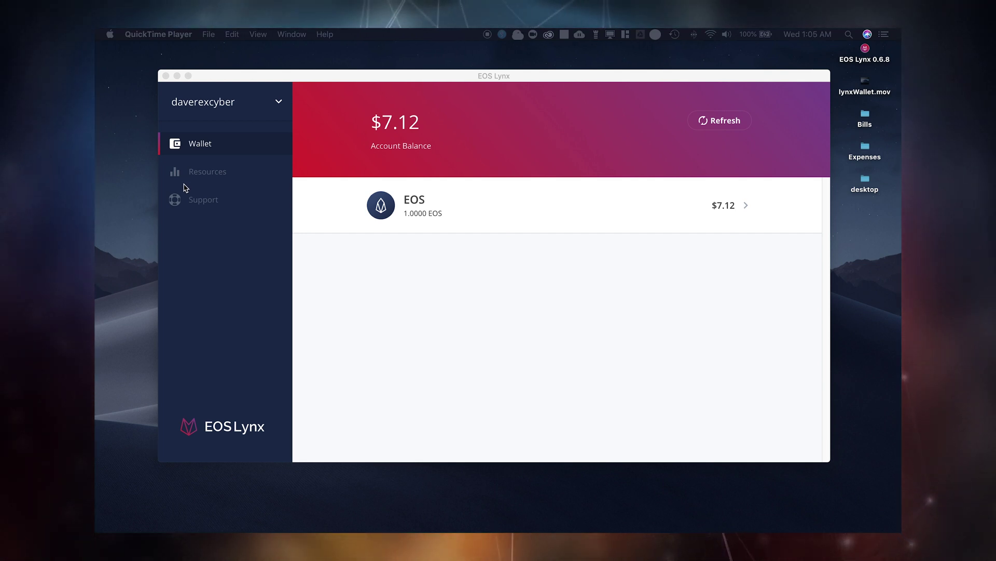
Step: Open the EOS token's 1.0000 EOS balance details and start a Send
click(186, 188)
click(413, 219)
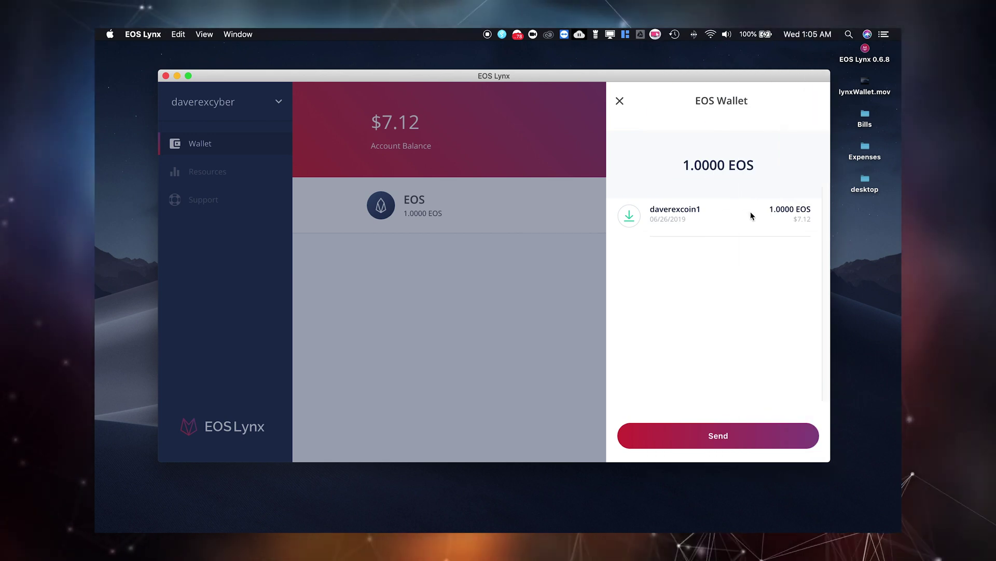
click(735, 436)
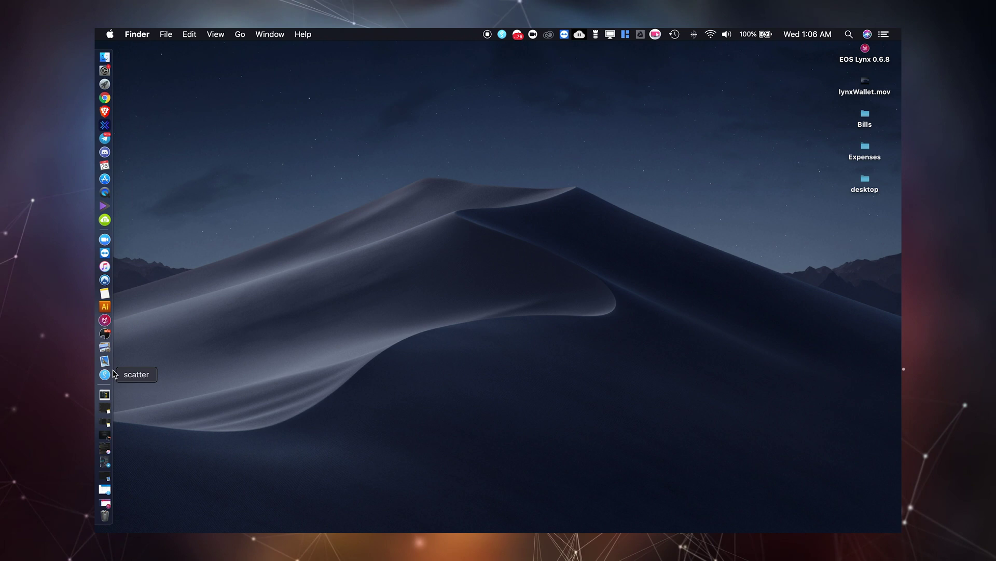
Step: In Scatter's Wallet, import the account's private key as a text keypair by pasting it
click(114, 374)
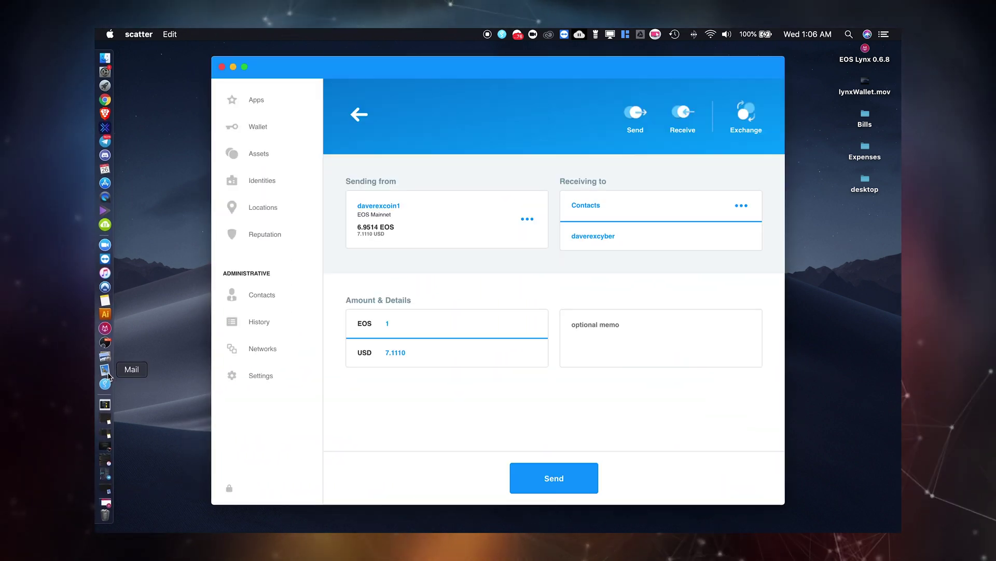
click(244, 103)
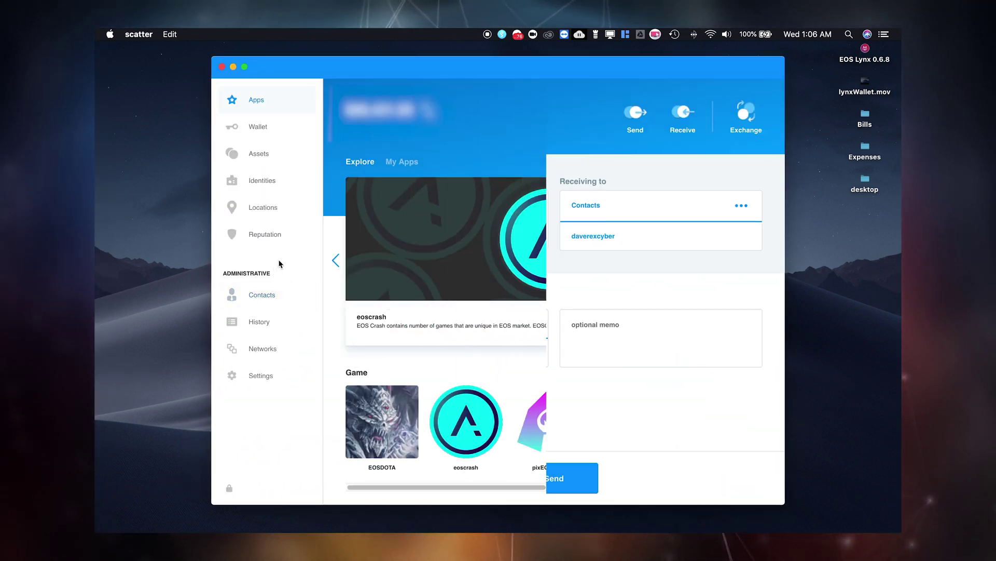
click(251, 126)
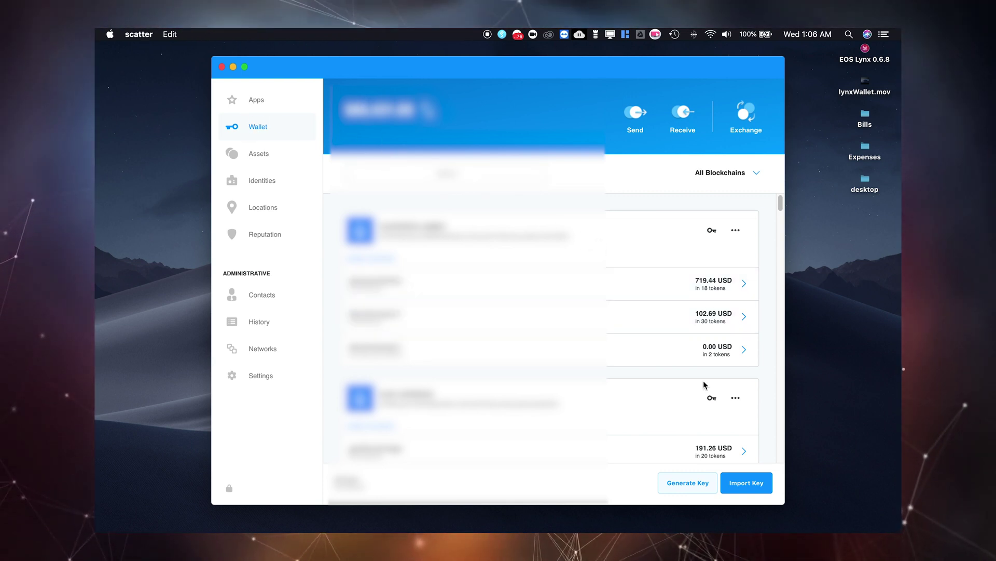
click(750, 487)
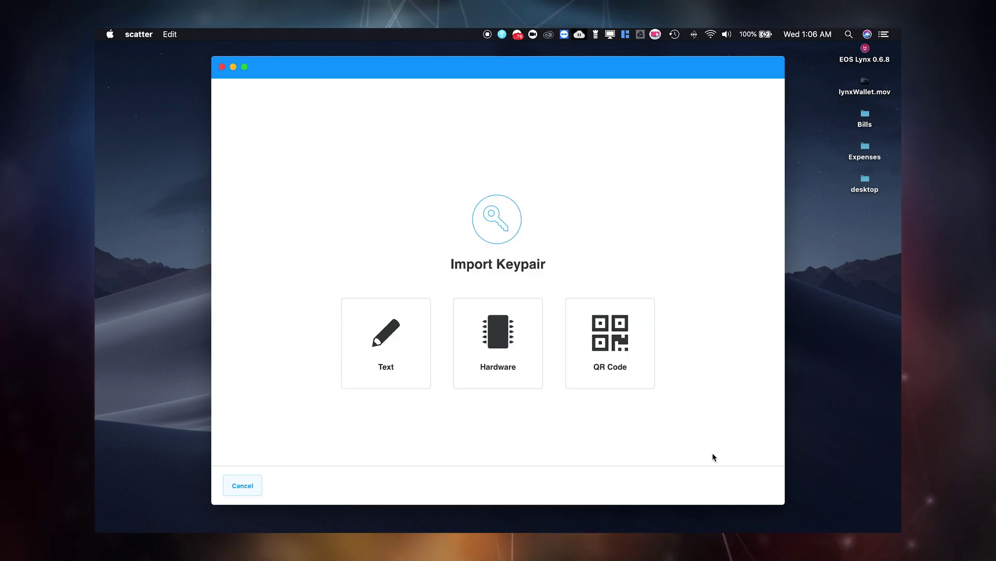
click(392, 363)
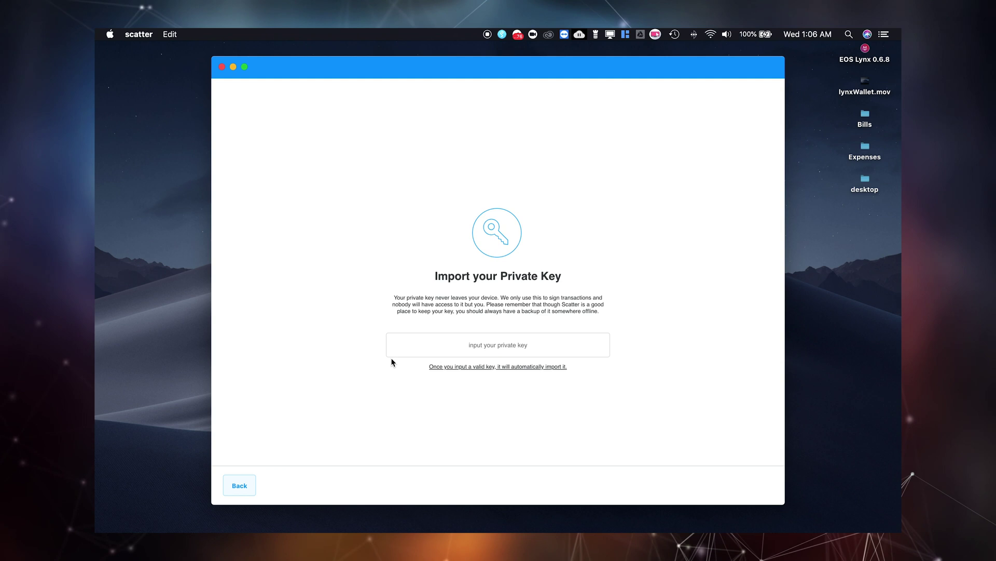
right_click(477, 349)
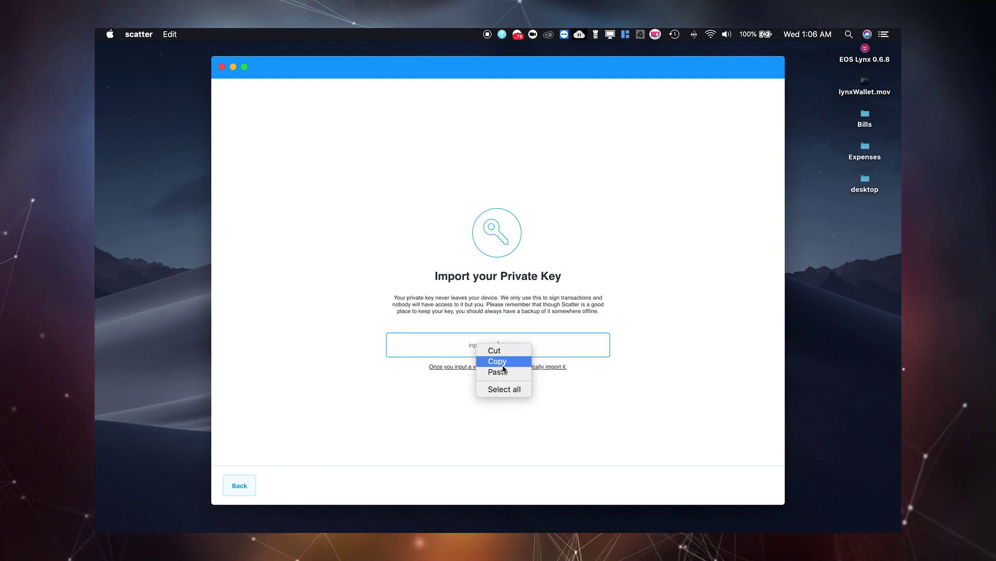
click(495, 372)
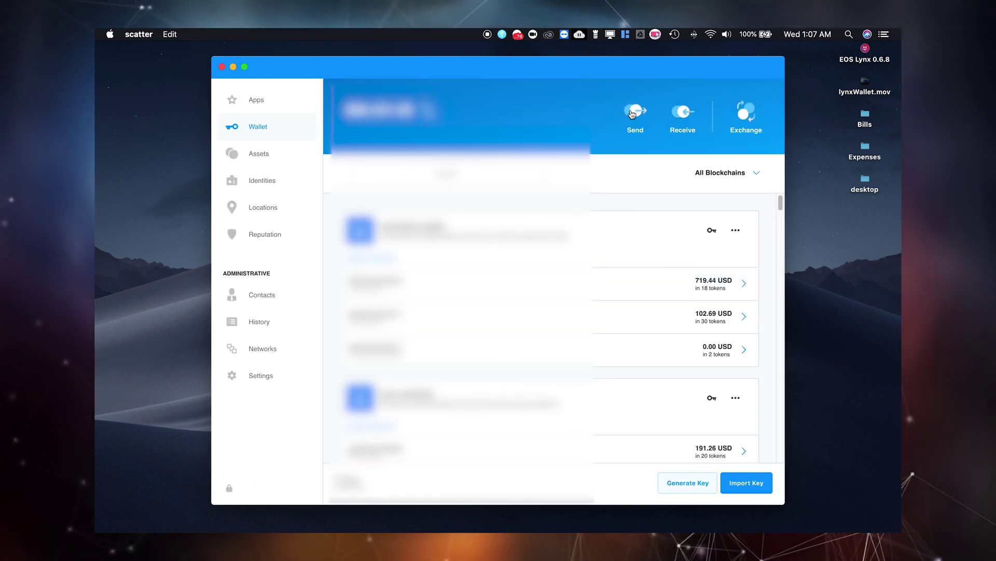
Step: Fill Scatter's Exchange form to convert 1 EOS from the new account into 0.00057252 BTC
click(631, 115)
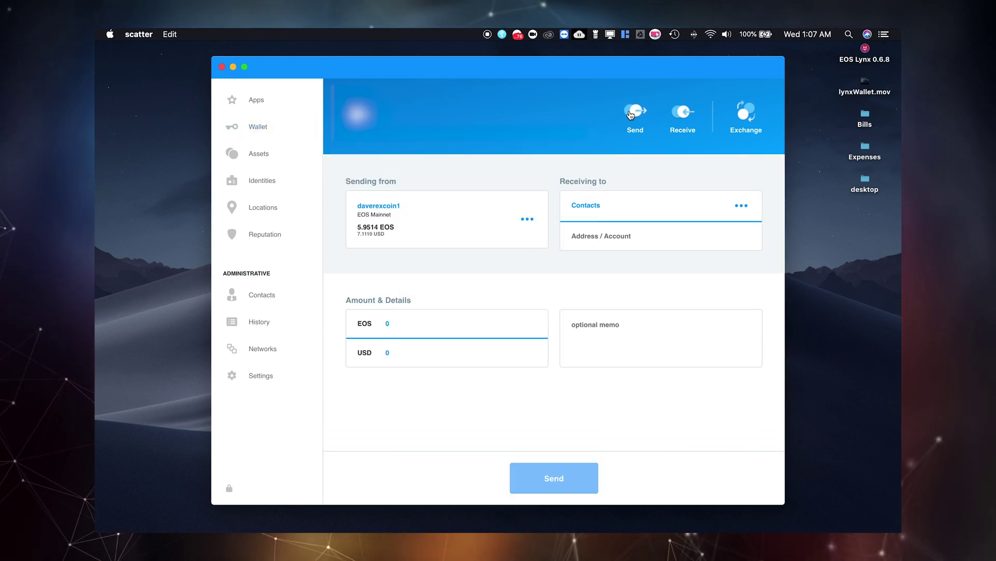
click(745, 111)
click(723, 325)
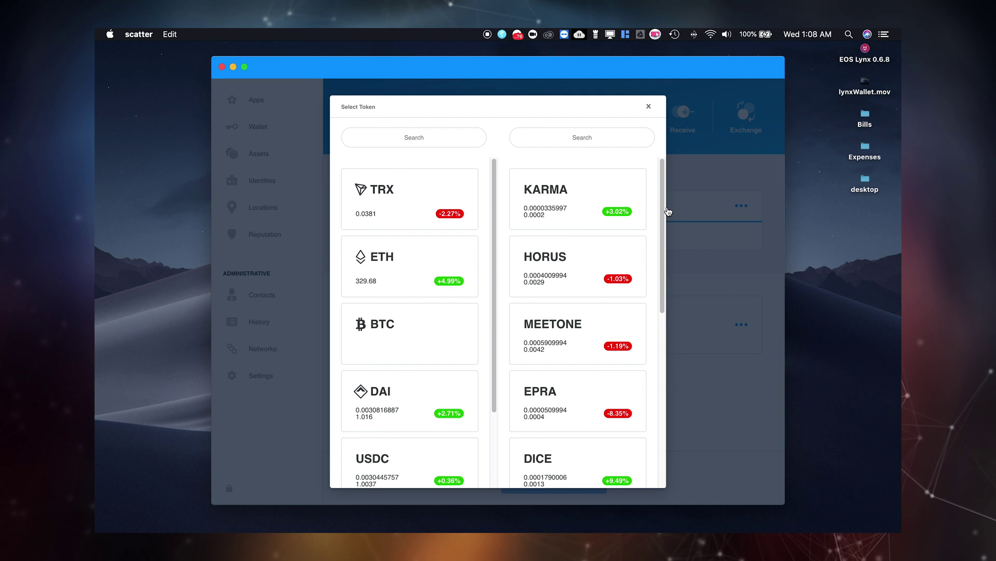
mouse_move(668, 212)
mouse_down()
mouse_move(655, 229)
mouse_move(655, 266)
mouse_move(654, 213)
mouse_up()
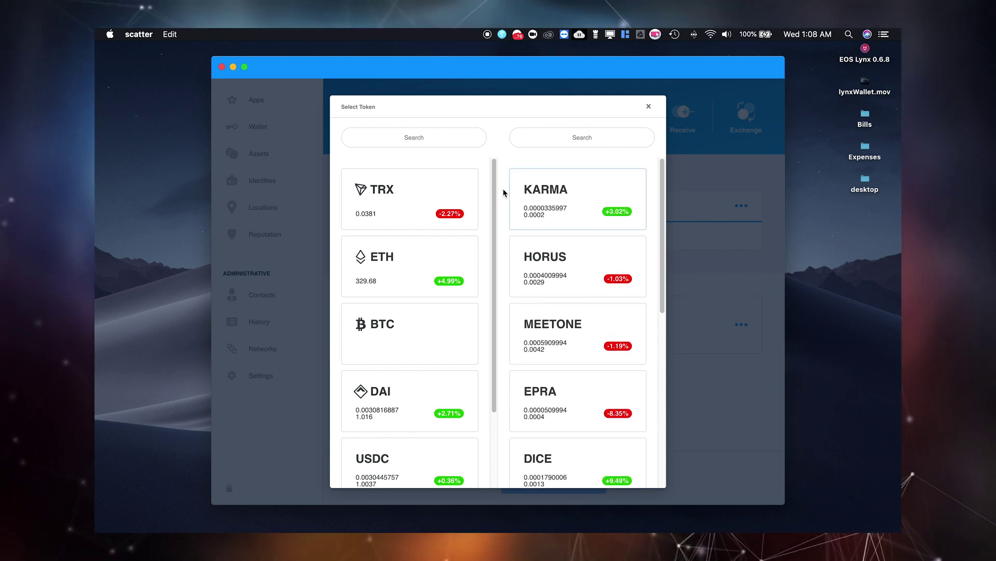
click(394, 340)
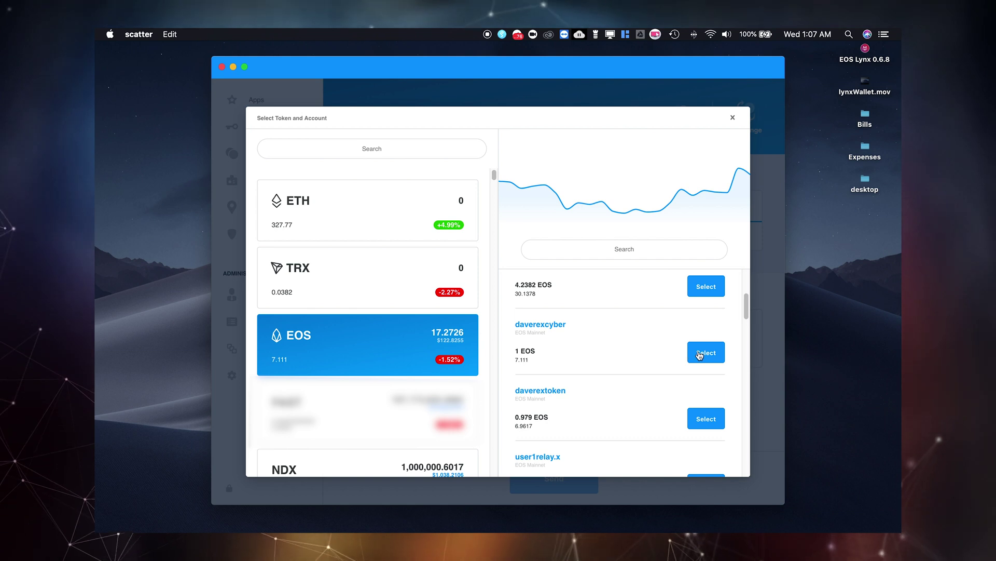
click(705, 352)
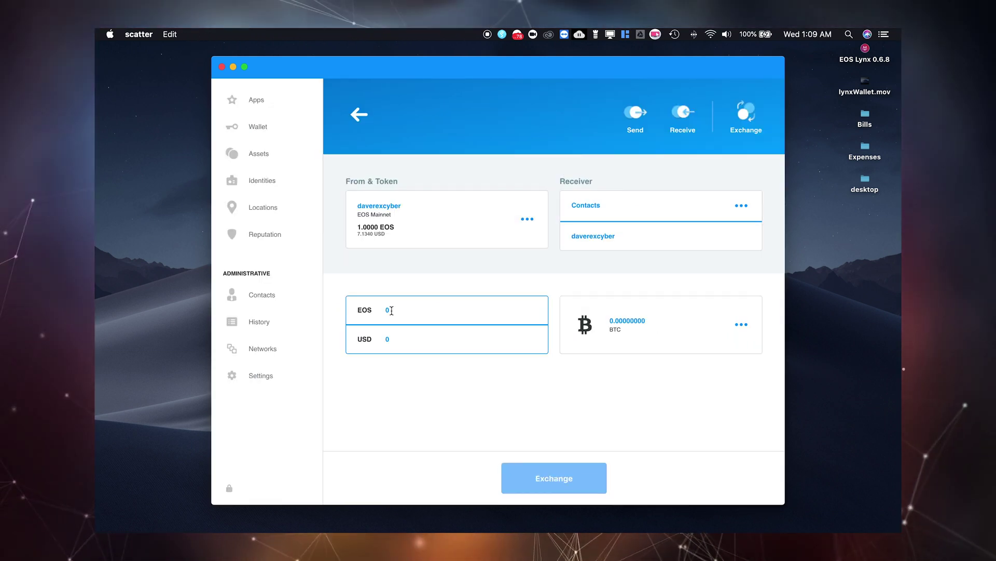
text(1)
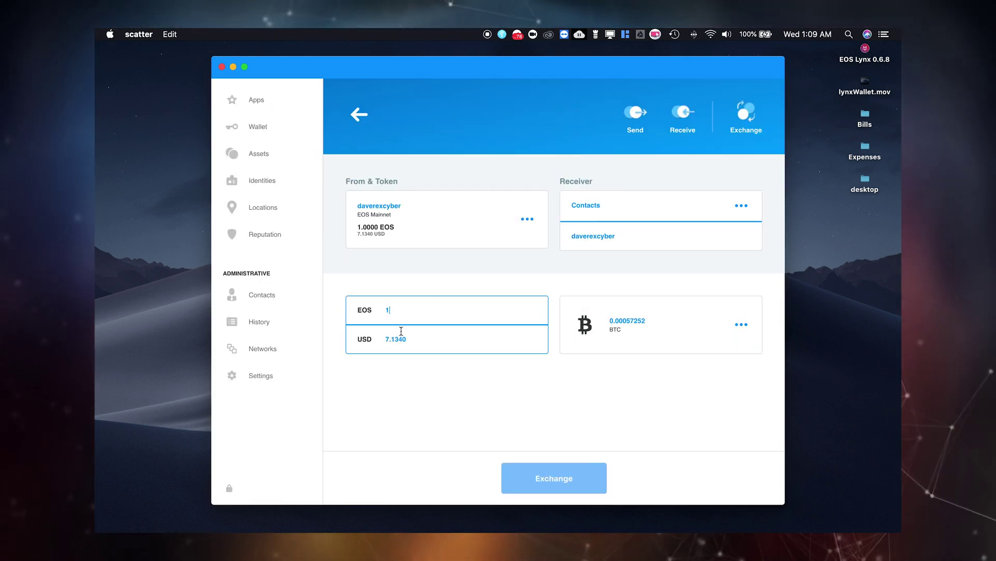